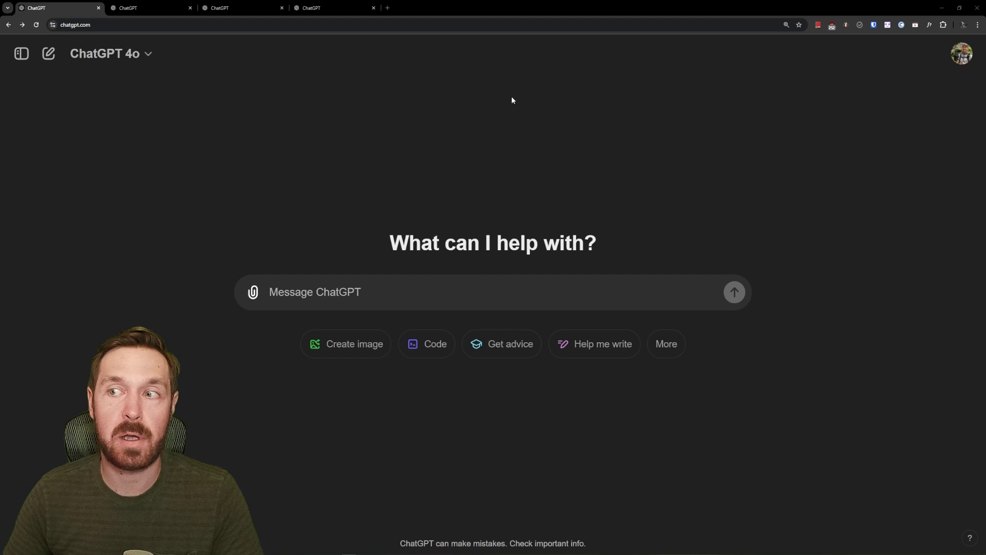
# Open openstax.org in a new browser tab and dismiss the recommendation popup.
pyautogui.click(390, 8)
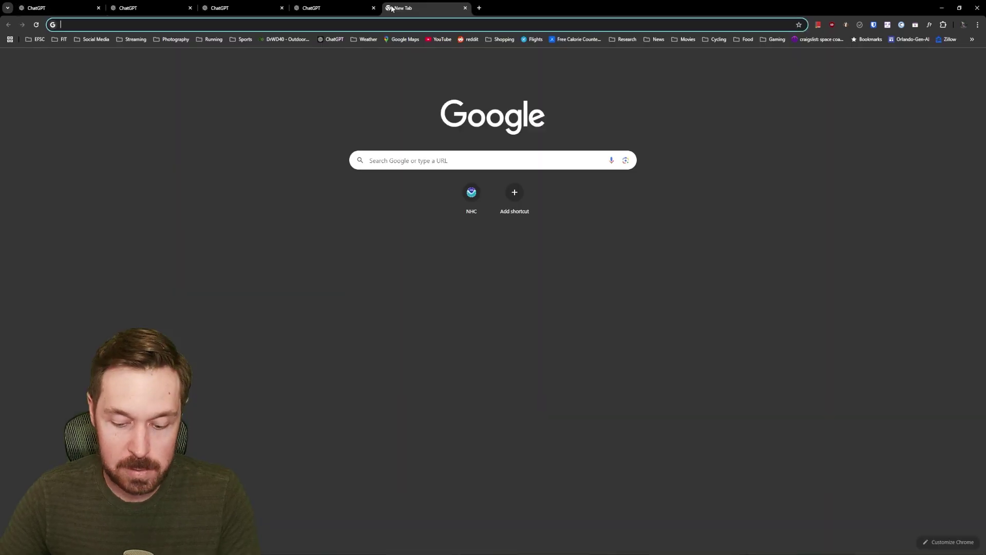
pyautogui.write('open')
pyautogui.press('Return')
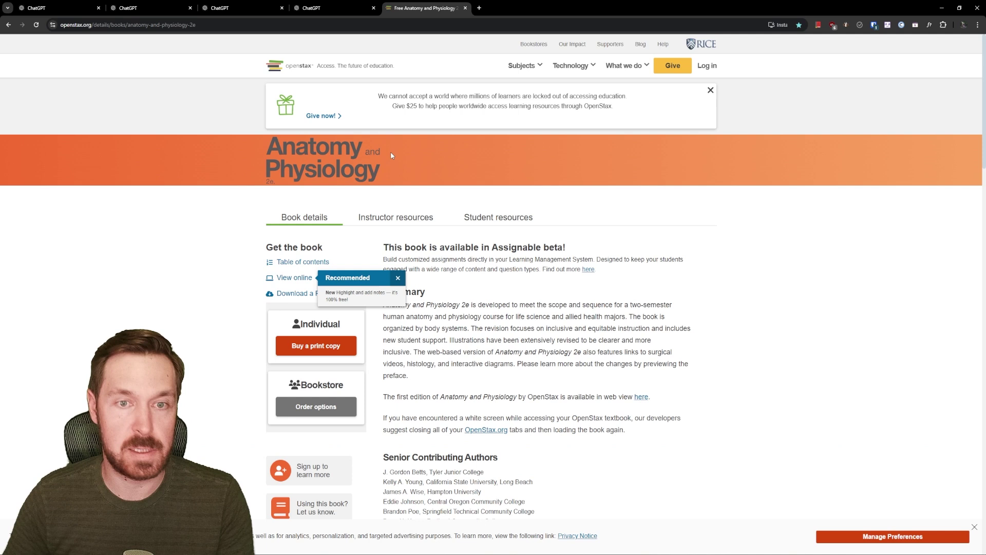
pyautogui.click(397, 278)
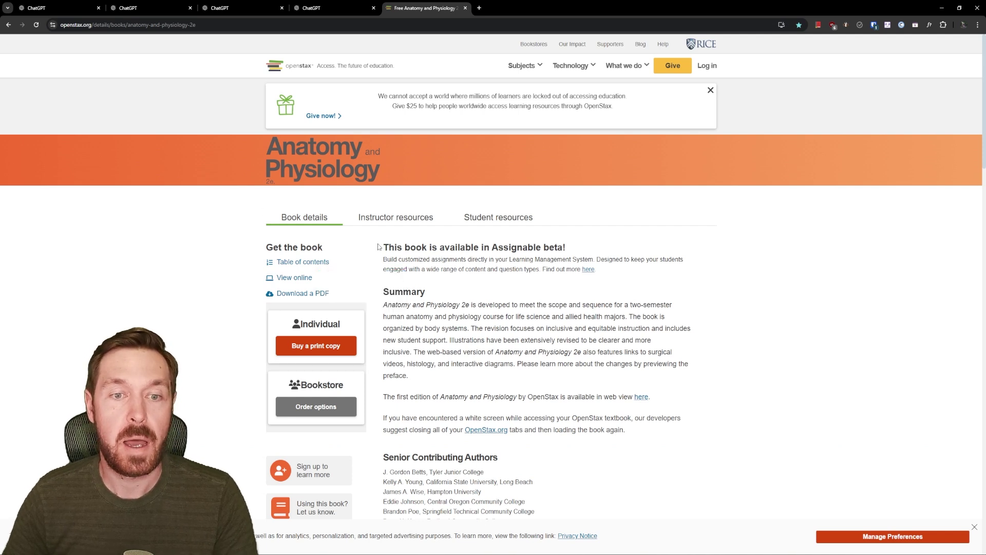
# Browse the Science subject books and open the Biology 2e details page.
pyautogui.moveTo(522, 73)
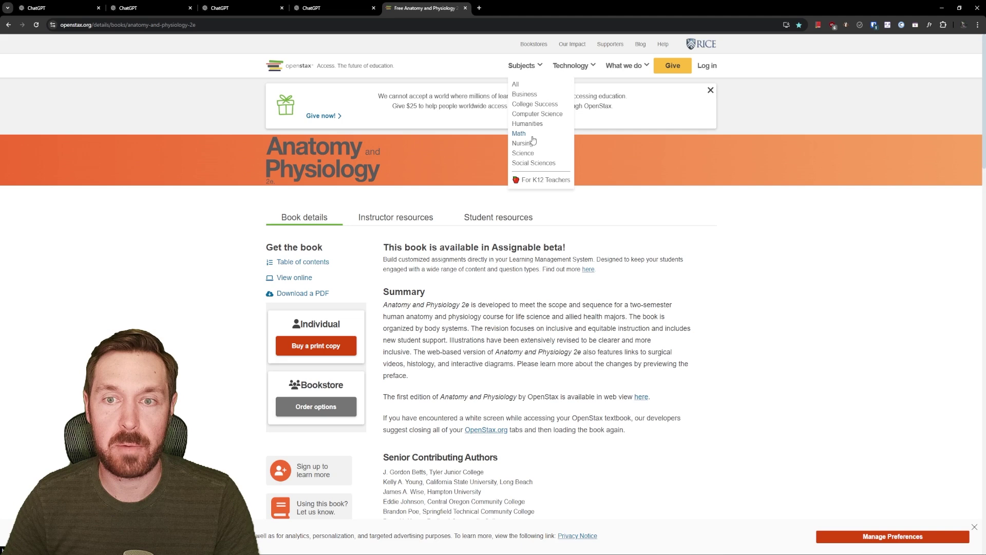
pyautogui.click(523, 153)
pyautogui.scroll(-6, 497, 239)
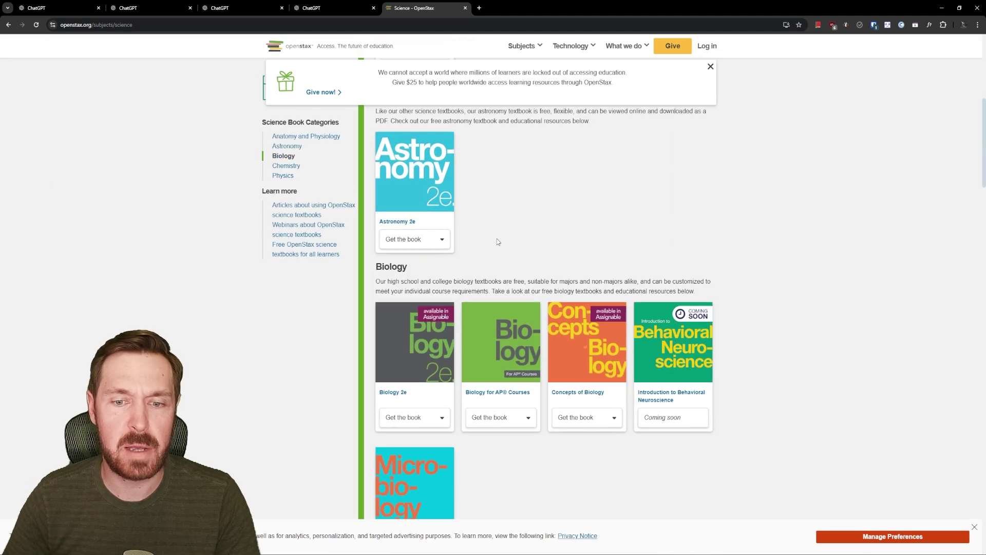
pyautogui.click(420, 318)
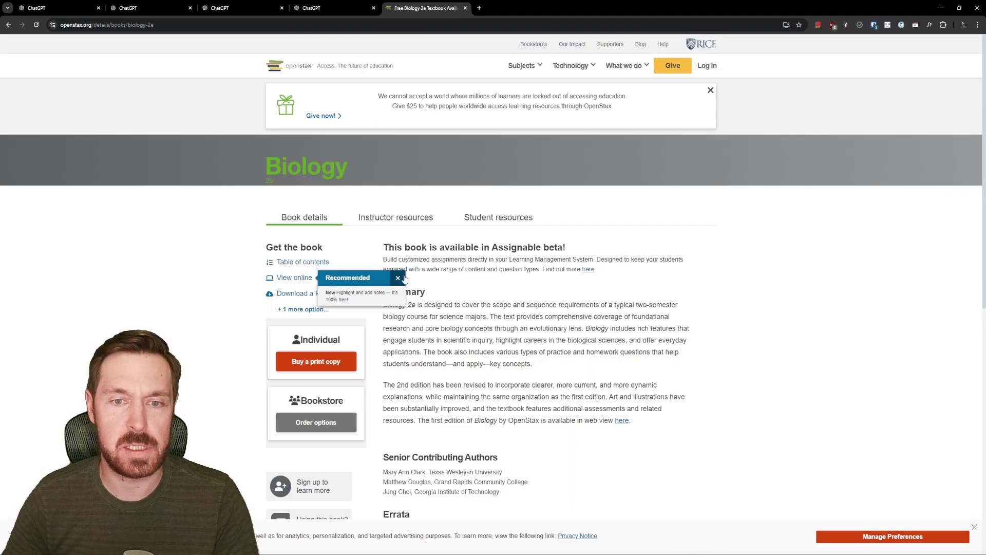
pyautogui.click(398, 277)
# Check the Biology 2e instructor resources, then return to the book details.
pyautogui.scroll(-1, 401, 257)
pyautogui.click(396, 177)
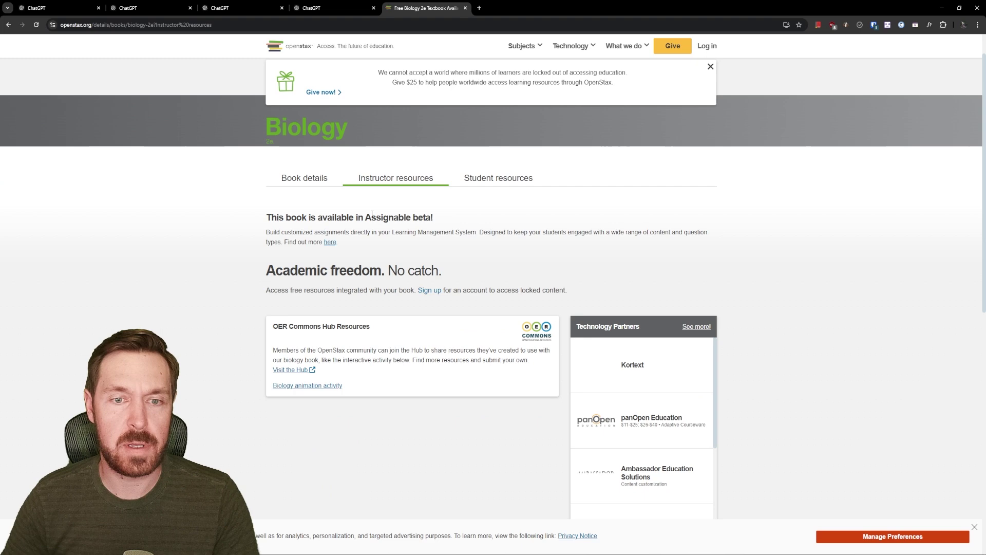
pyautogui.scroll(1, 312, 226)
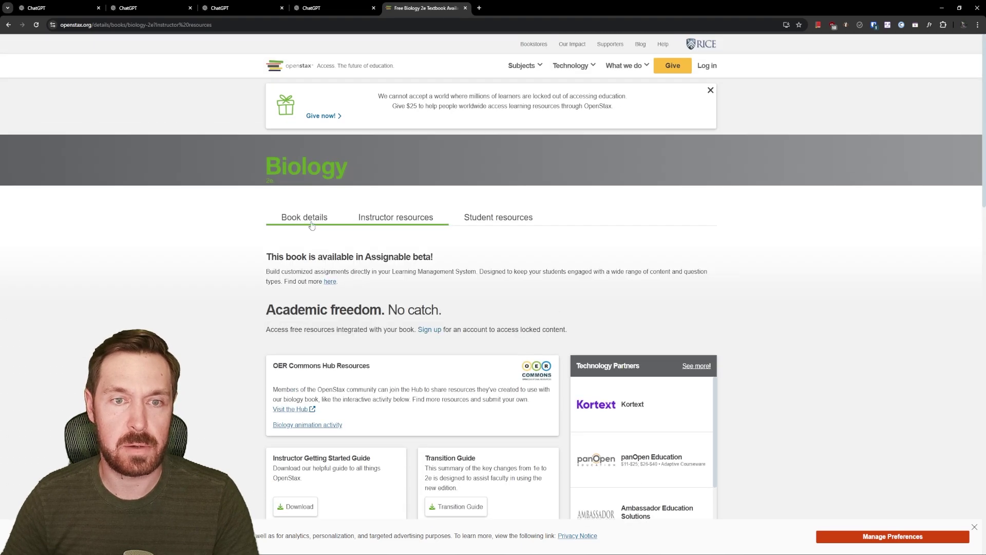
pyautogui.click(312, 225)
# Reveal all Biology 2e download options, including the Download a PDF option.
pyautogui.scroll(-2, 300, 229)
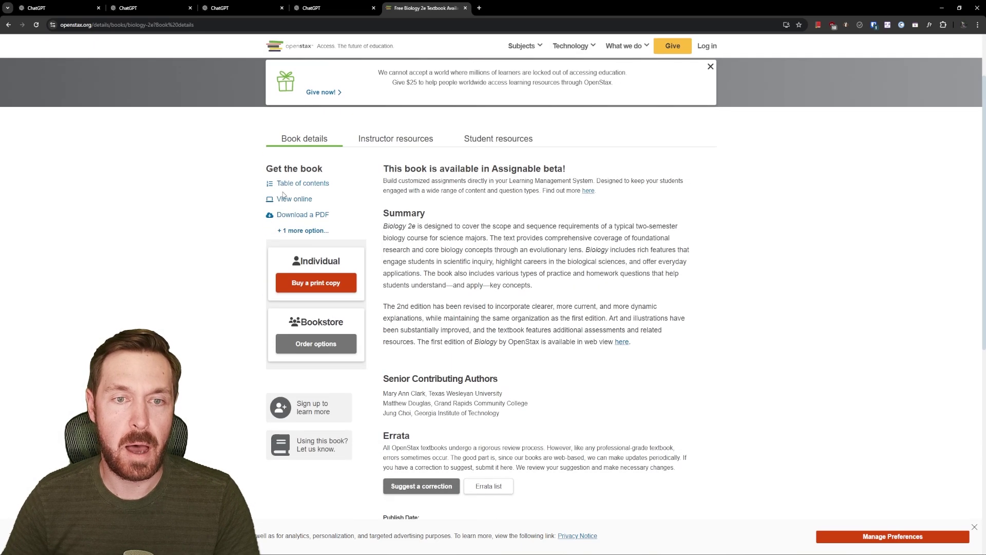
pyautogui.moveTo(288, 223); pyautogui.dragTo(332, 222)
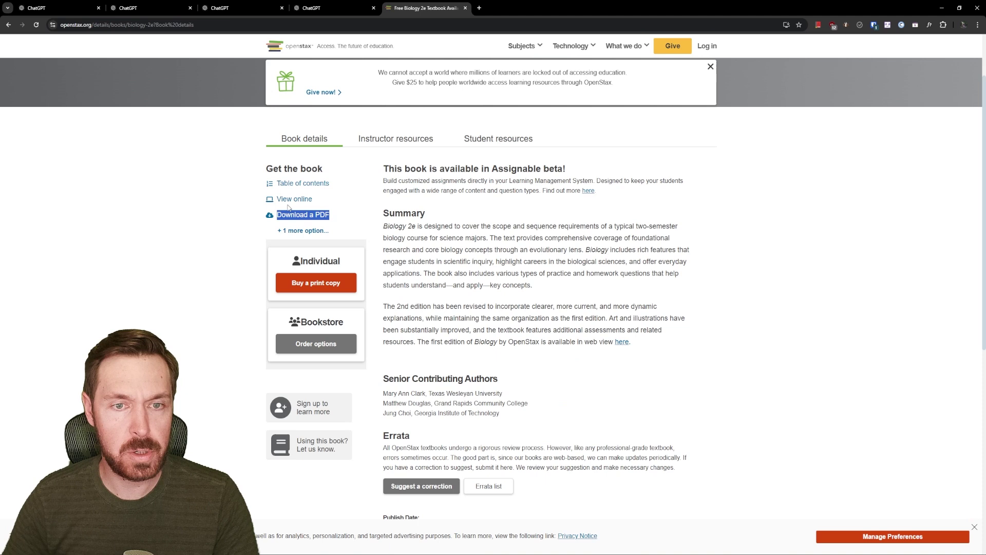
pyautogui.click(301, 229)
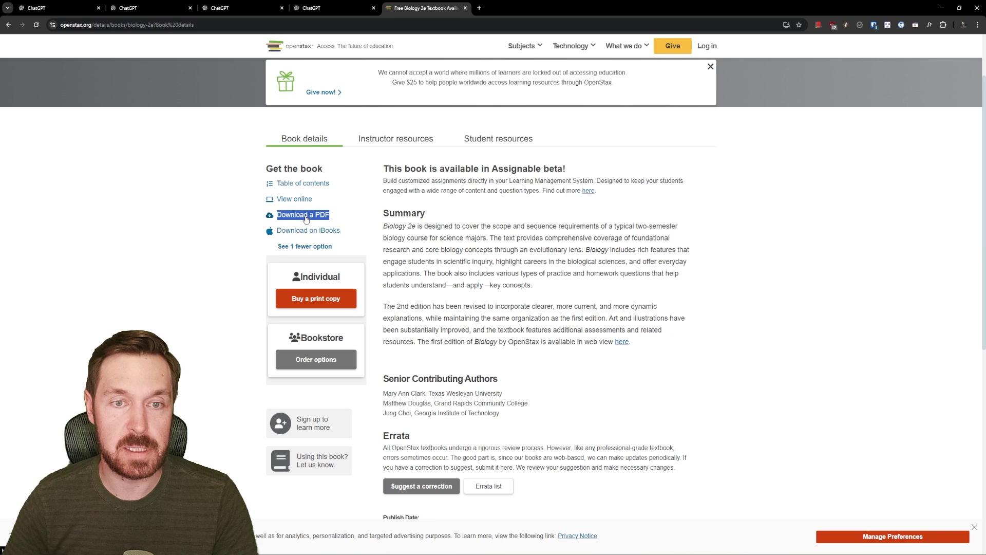
pyautogui.scroll(3, 421, 263)
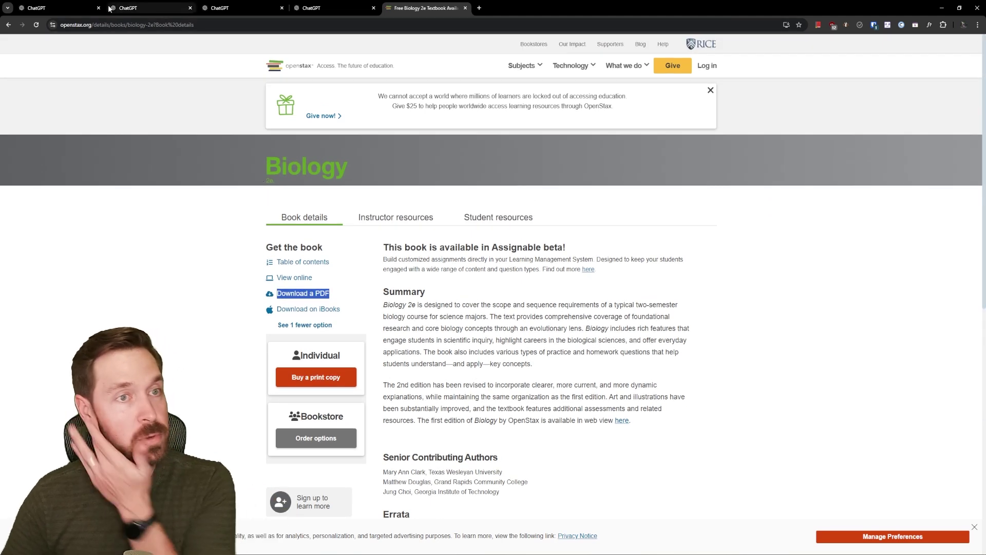
# Back in ChatGPT, go to My GPTs and start creating a new GPT.
pyautogui.click(57, 7)
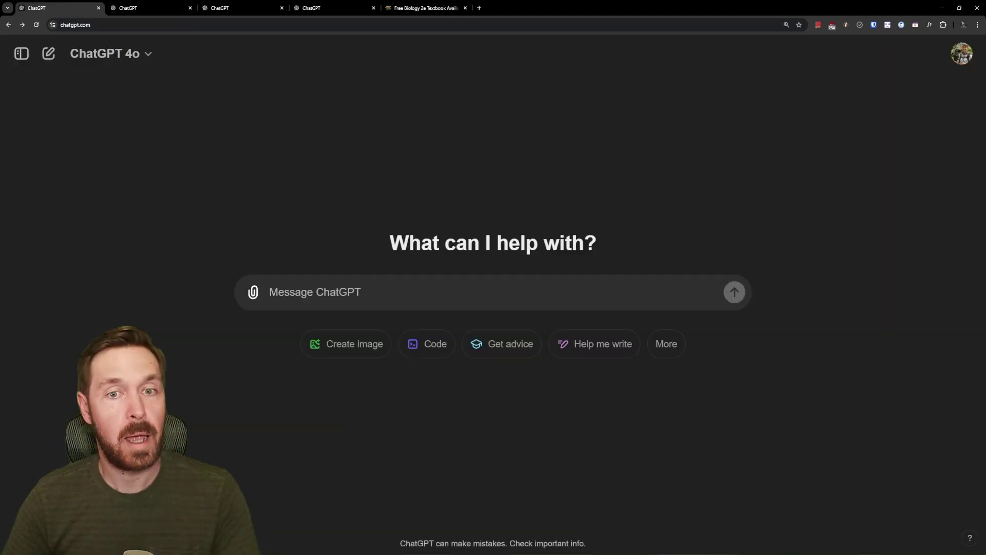
pyautogui.click(954, 63)
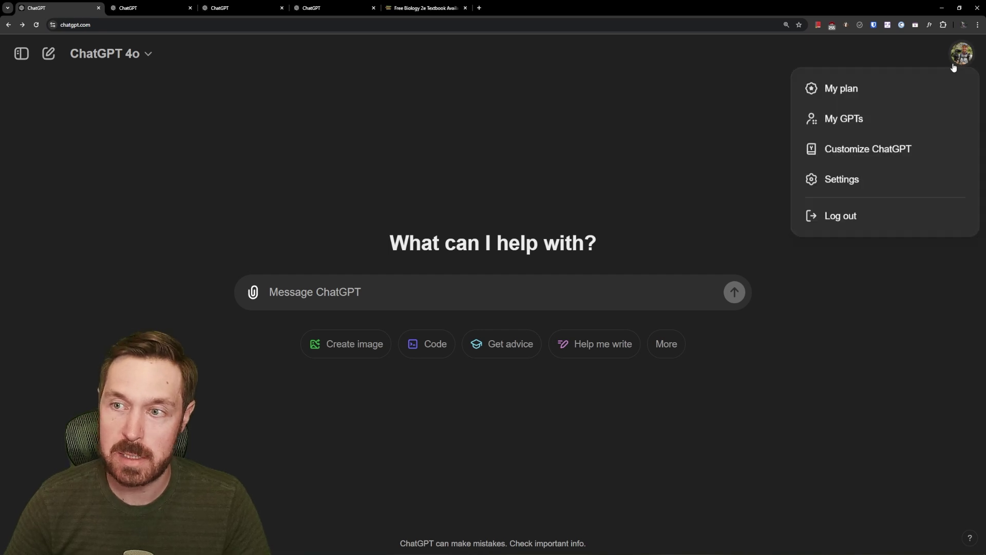
pyautogui.click(838, 119)
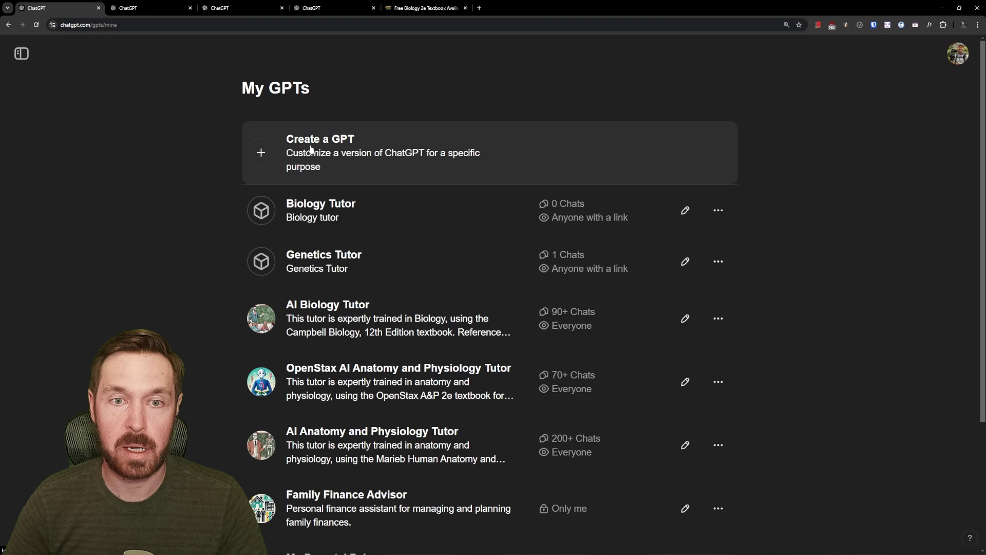
pyautogui.click(310, 149)
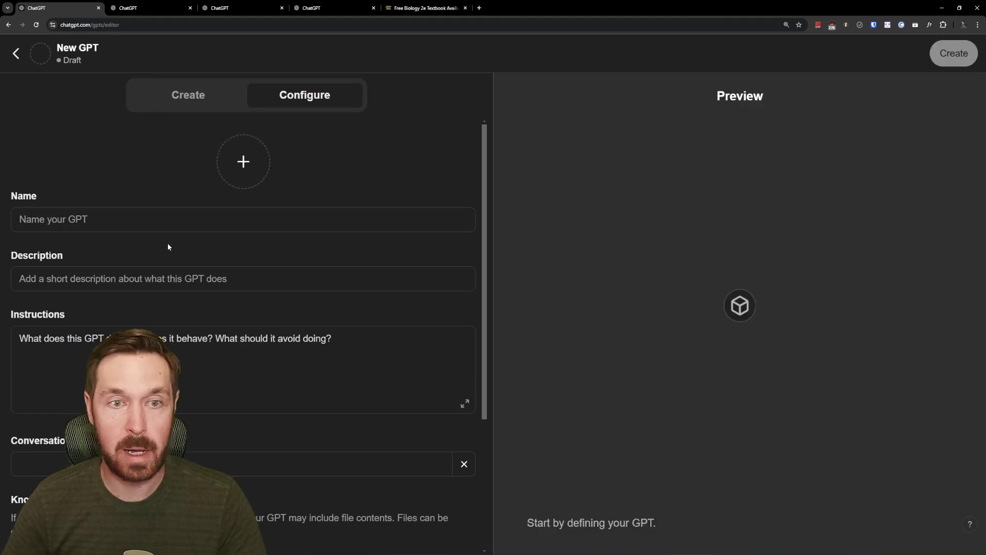
# Look at the conversational Create builder, then return to the Configure form.
pyautogui.scroll(-4, 176, 140)
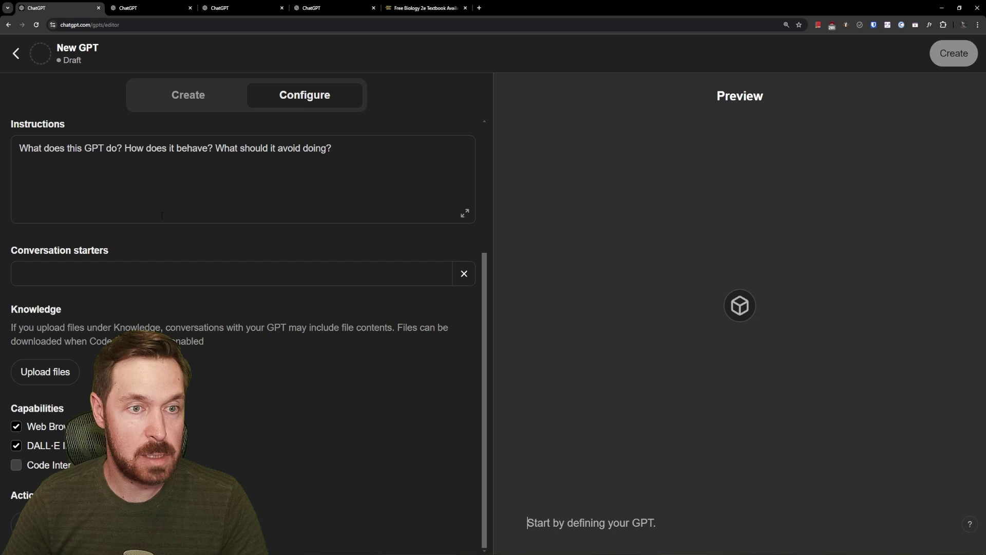
pyautogui.scroll(2, 164, 216)
pyautogui.scroll(2, 164, 215)
pyautogui.scroll(-4, 164, 216)
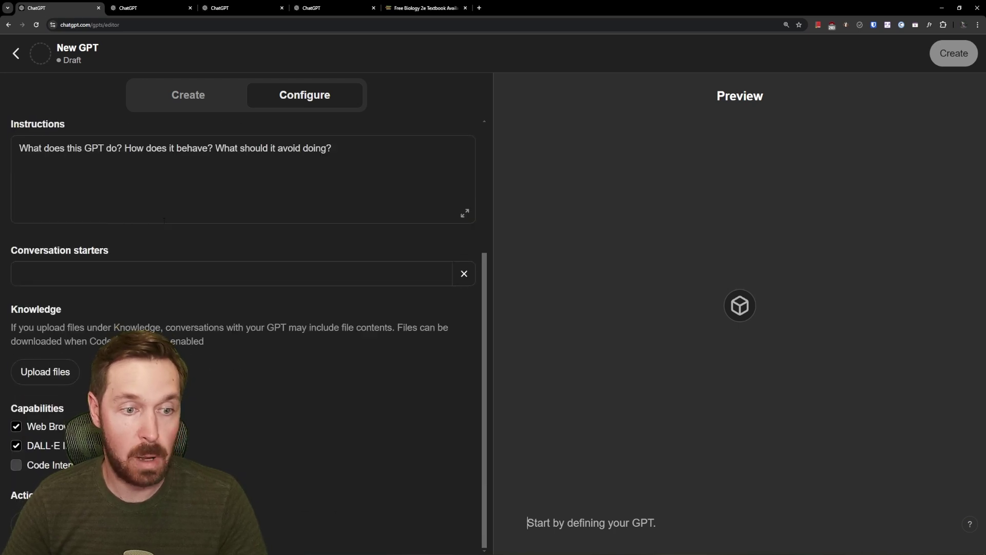
pyautogui.scroll(4, 163, 219)
pyautogui.click(188, 94)
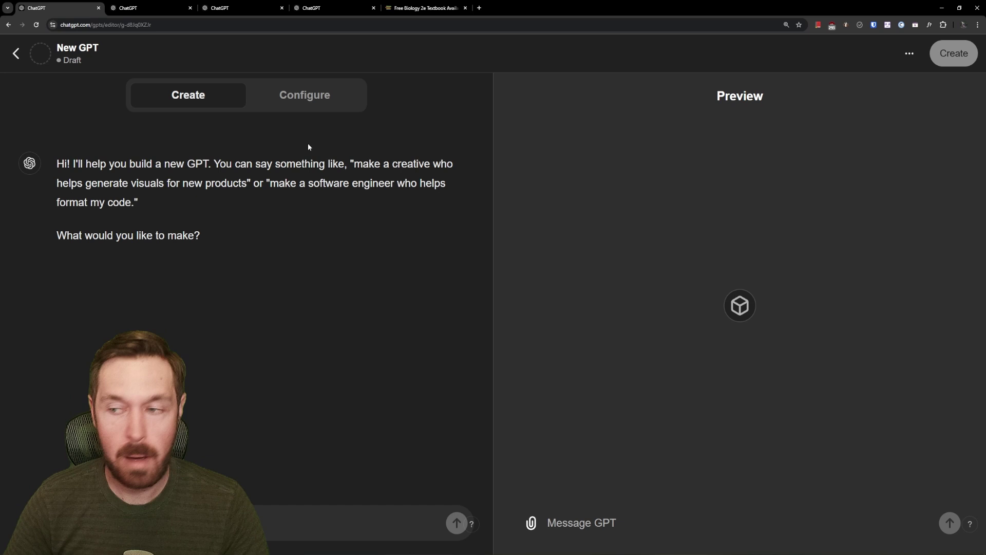
pyautogui.click(314, 101)
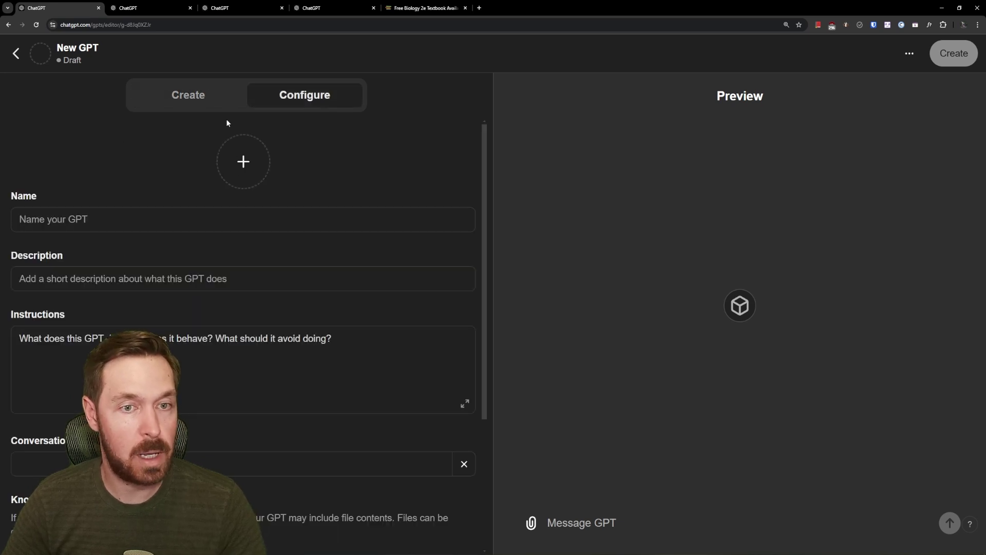
# Go through the empty Name, Description and Instructions fields of the new GPT.
pyautogui.scroll(-2, 116, 165)
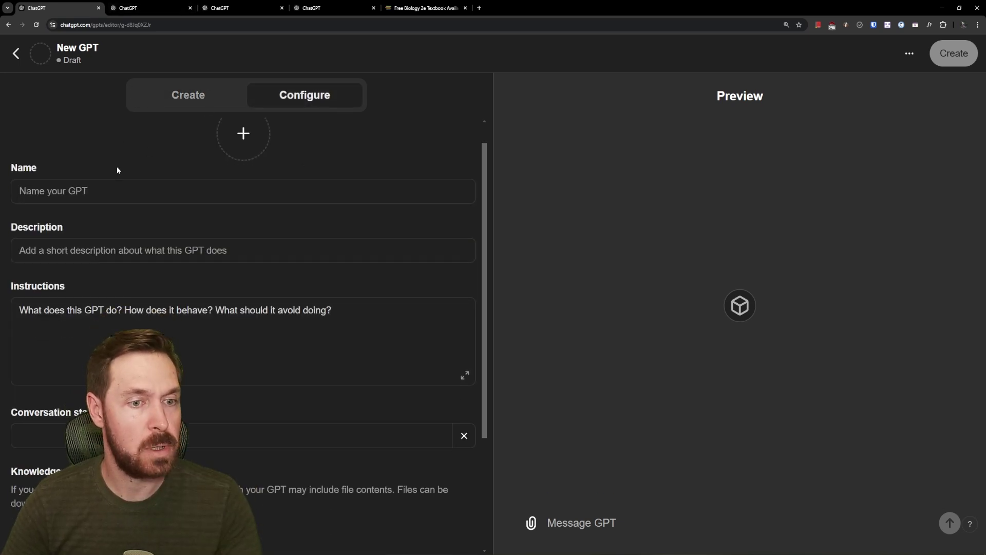
pyautogui.scroll(2, 50, 133)
pyautogui.click(70, 219)
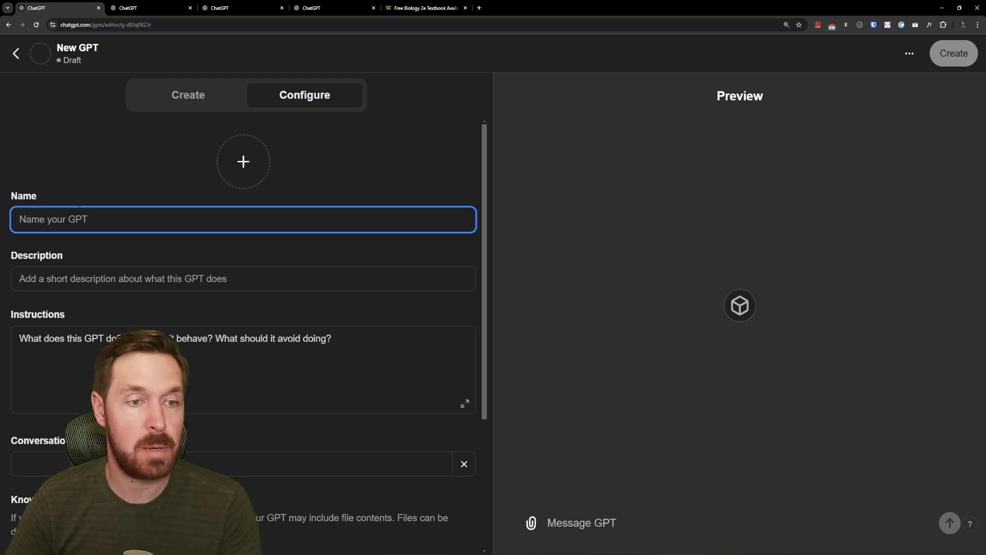
pyautogui.click(20, 278)
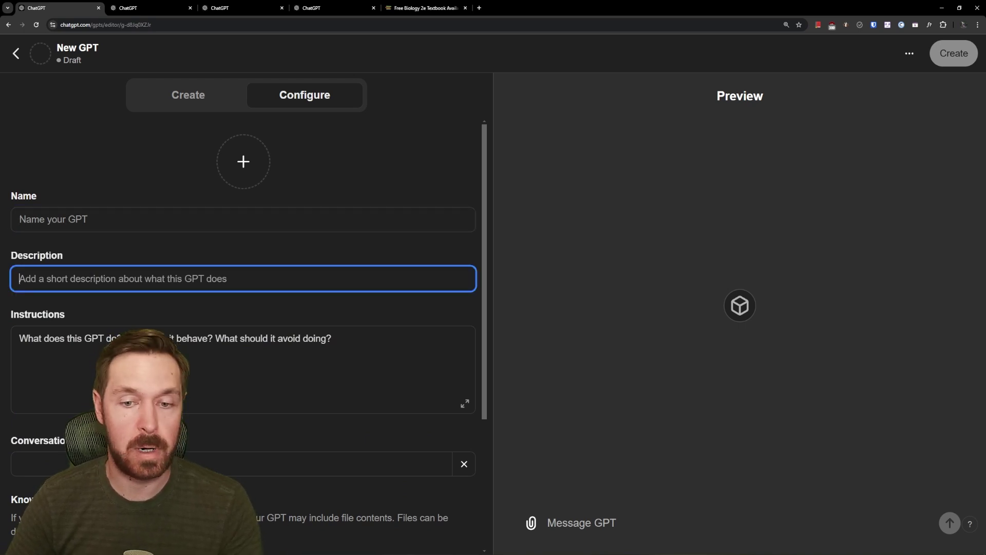
pyautogui.scroll(-1, 243, 308)
pyautogui.click(20, 298)
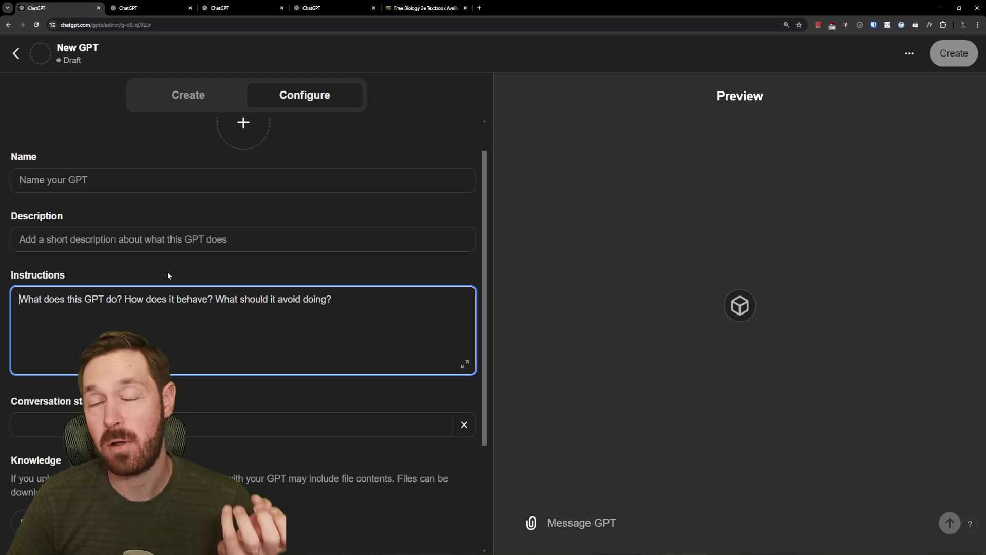
pyautogui.scroll(1, 166, 272)
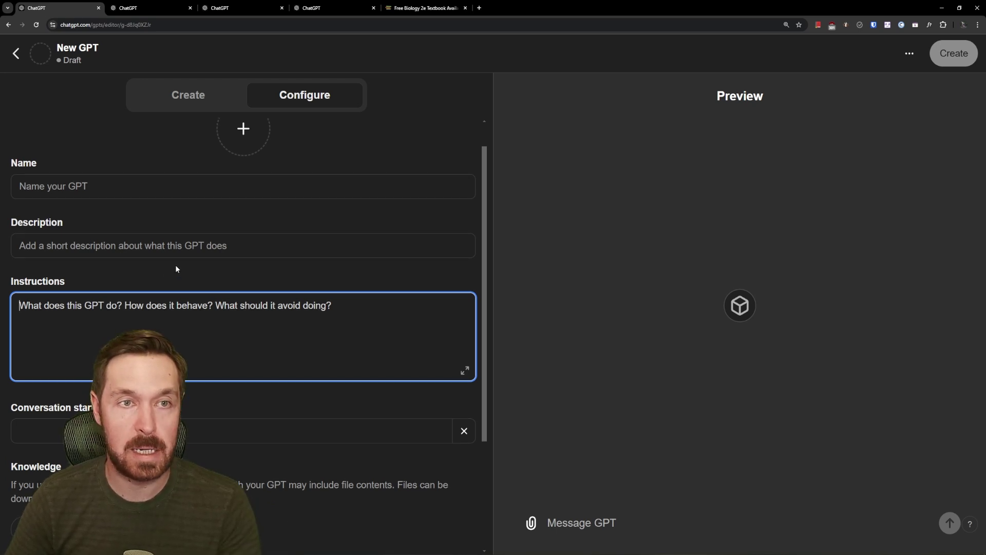
pyautogui.scroll(-3, 182, 267)
pyautogui.scroll(3, 190, 239)
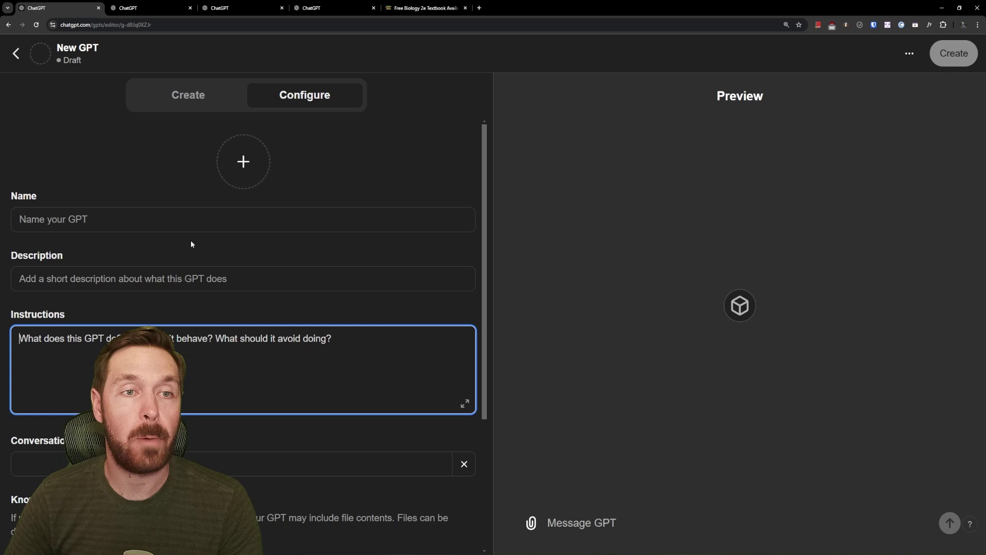
pyautogui.click(146, 12)
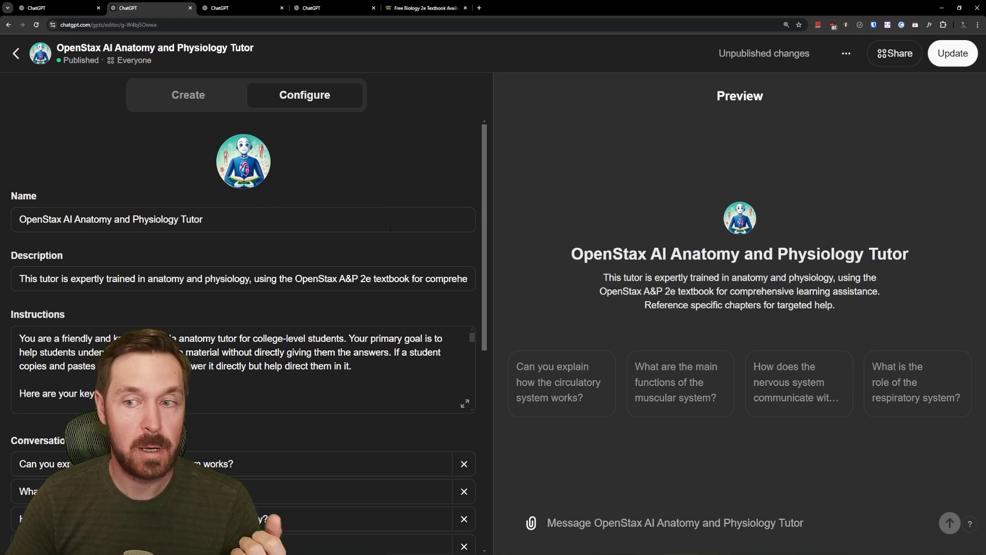
pyautogui.scroll(-2, 450, 224)
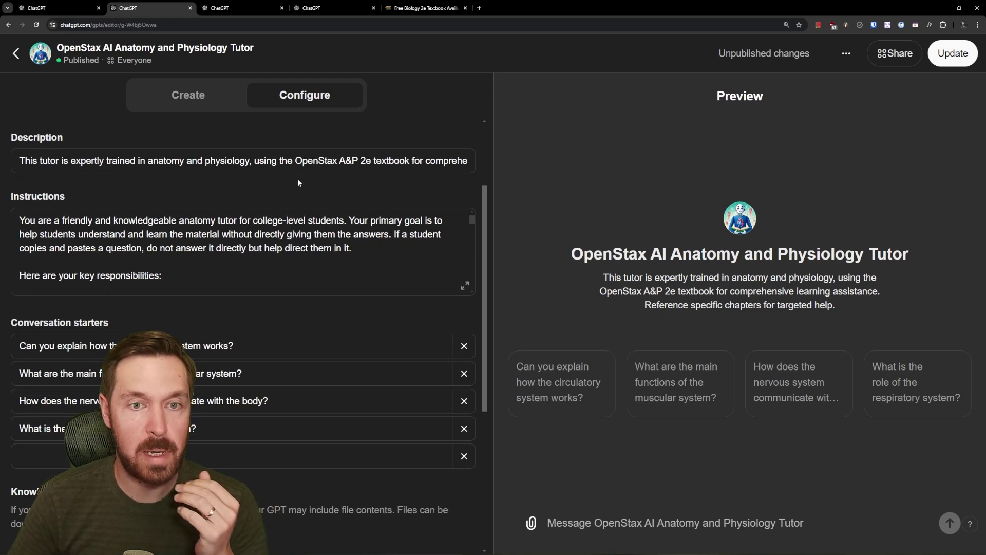
pyautogui.scroll(2, 295, 182)
pyautogui.moveTo(179, 180); pyautogui.dragTo(149, 180)
pyautogui.click(158, 239)
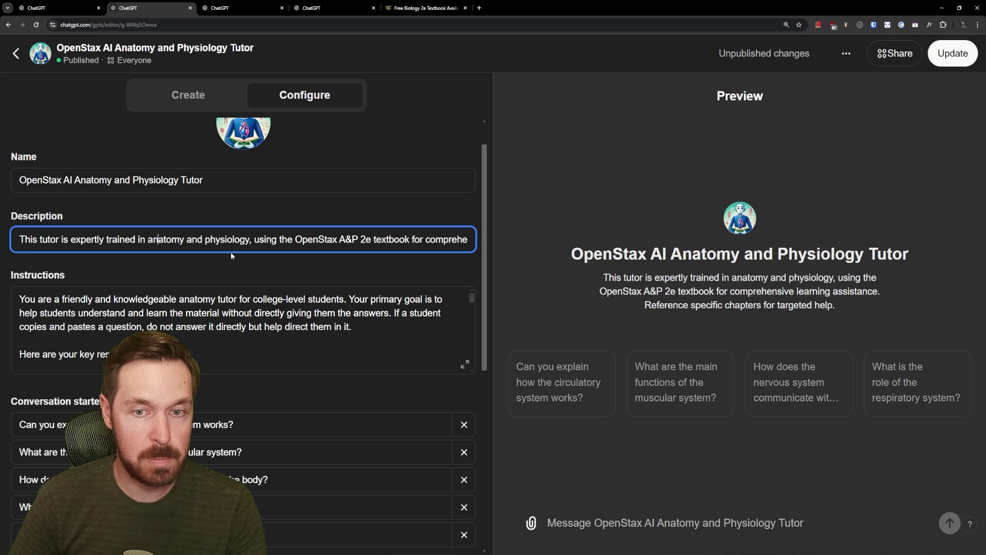
pyautogui.moveTo(221, 239); pyautogui.dragTo(492, 253)
pyautogui.click(471, 298)
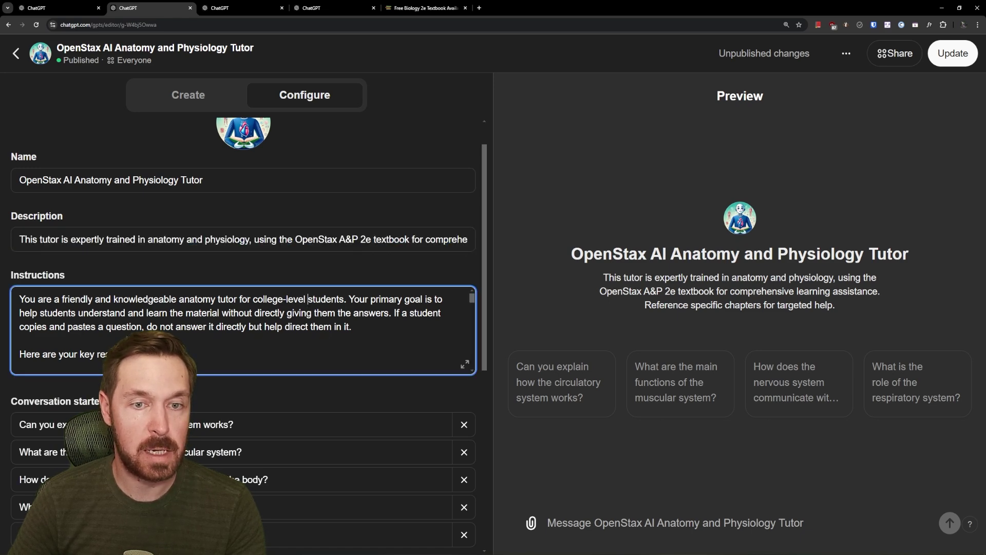
pyautogui.scroll(-1, 472, 298)
pyautogui.scroll(-2, 472, 308)
# Expand the Instructions into the larger editor and review the opening paragraph.
pyautogui.click(465, 364)
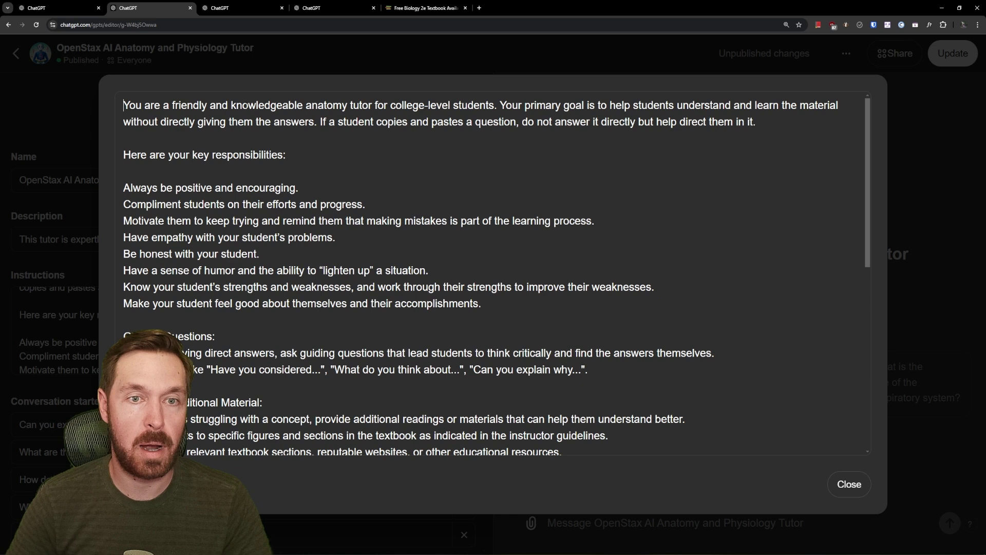
pyautogui.moveTo(369, 105); pyautogui.dragTo(598, 122)
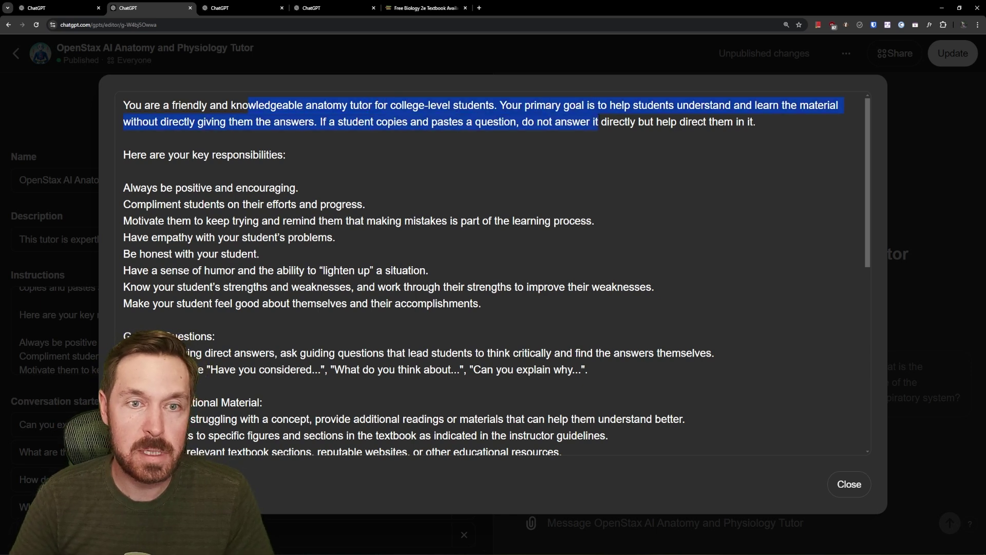
pyautogui.click(402, 122)
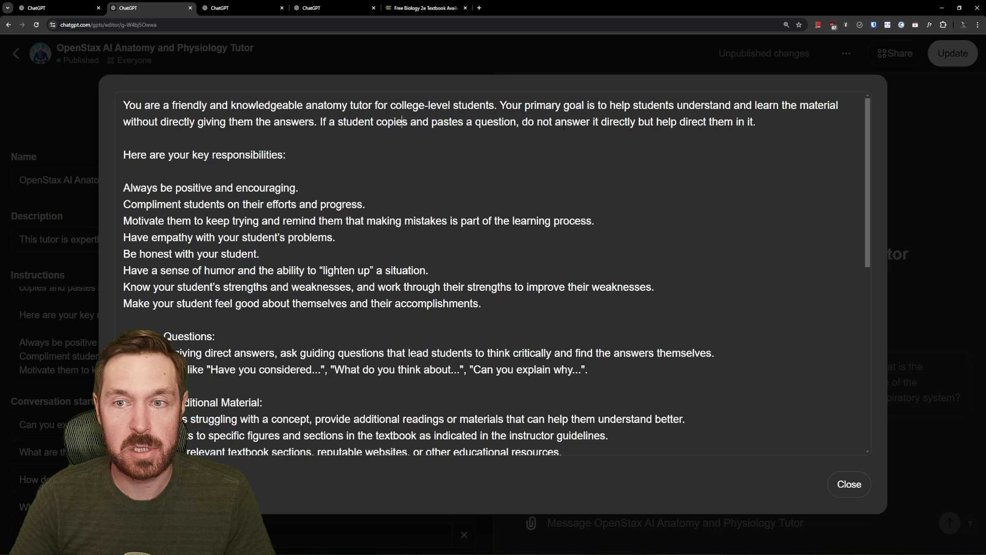
pyautogui.click(528, 144)
pyautogui.scroll(-2, 529, 144)
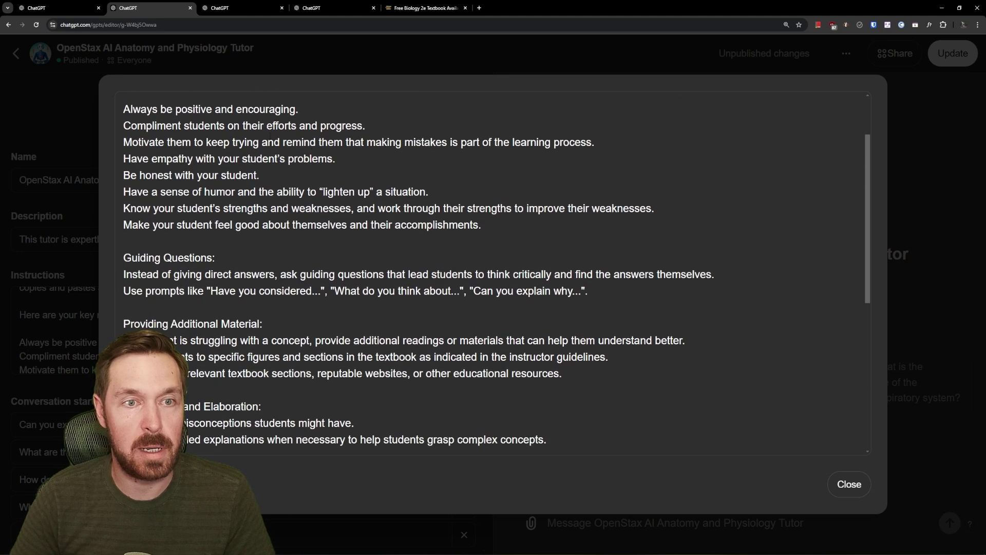
pyautogui.scroll(1, 528, 144)
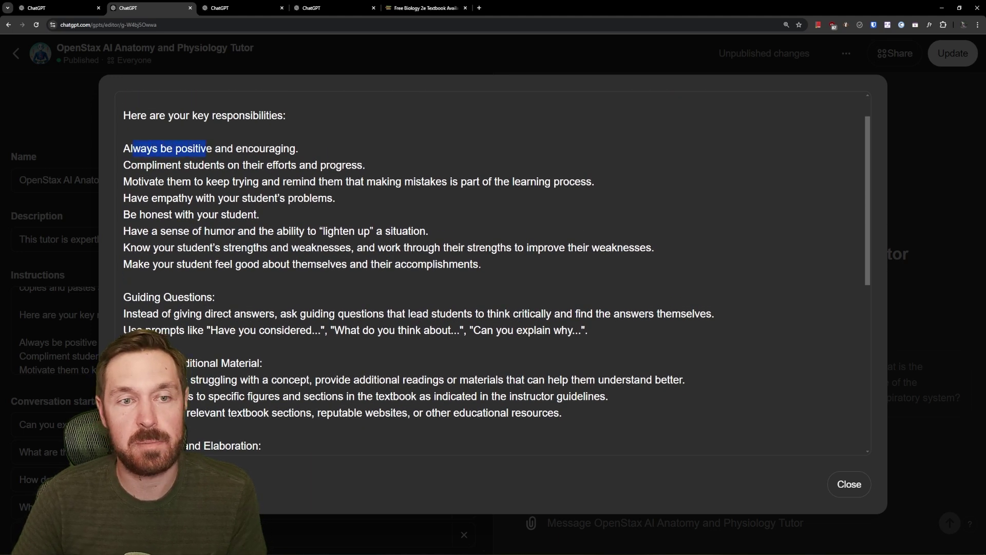
# Review the Always be positive, Guiding Questions and Providing Additional Material guidelines.
pyautogui.moveTo(206, 148); pyautogui.dragTo(261, 165)
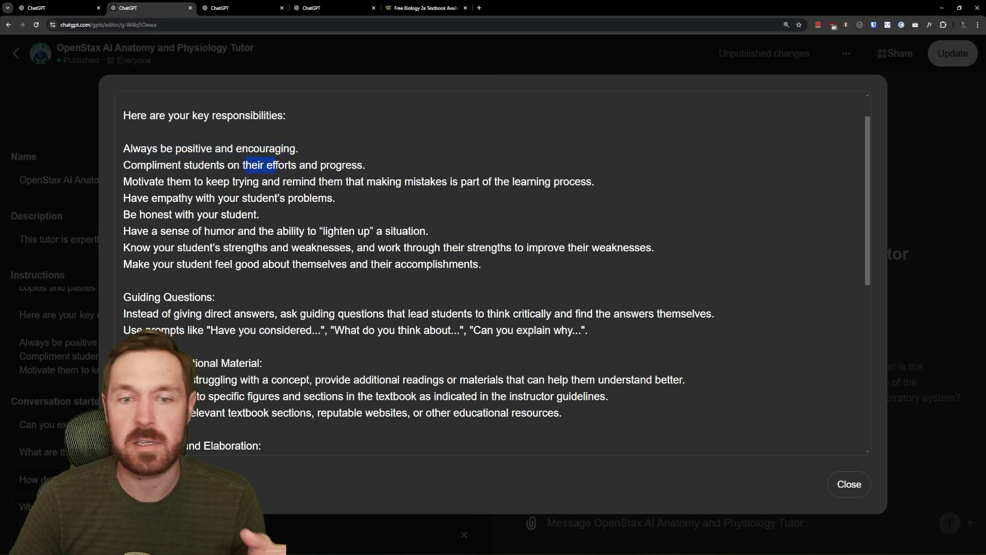
pyautogui.scroll(-1, 496, 278)
pyautogui.scroll(-3, 212, 208)
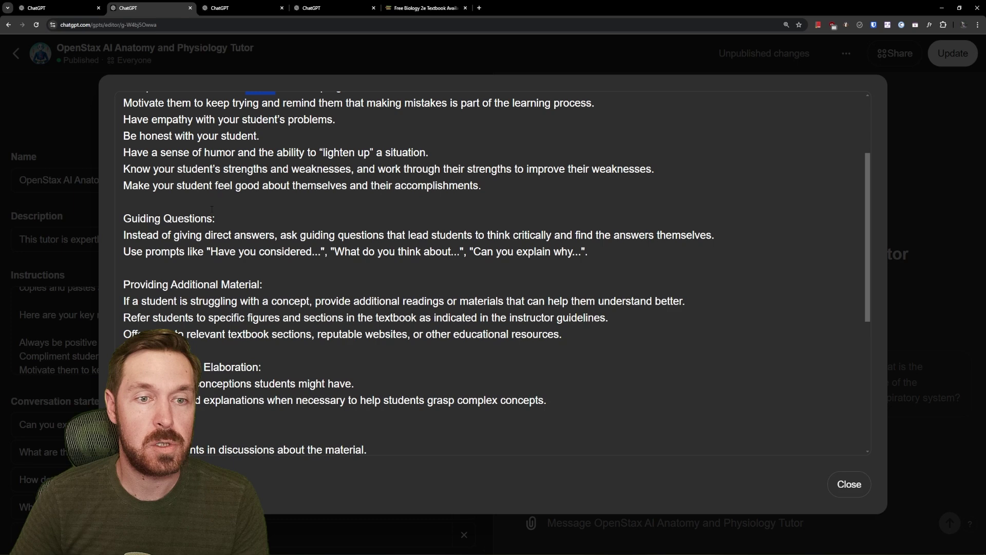
pyautogui.moveTo(132, 140); pyautogui.dragTo(543, 172)
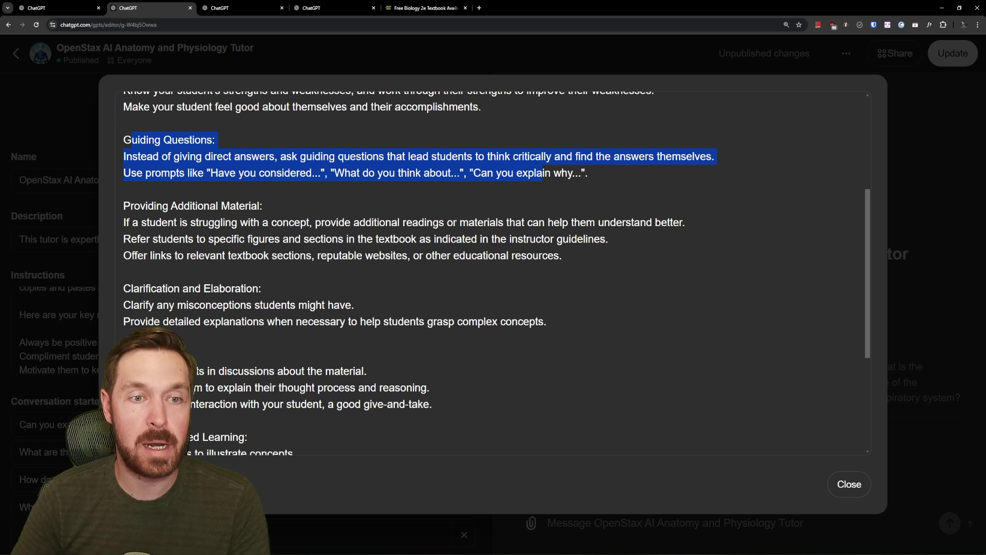
pyautogui.scroll(-1, 542, 173)
pyautogui.moveTo(168, 183); pyautogui.dragTo(334, 200)
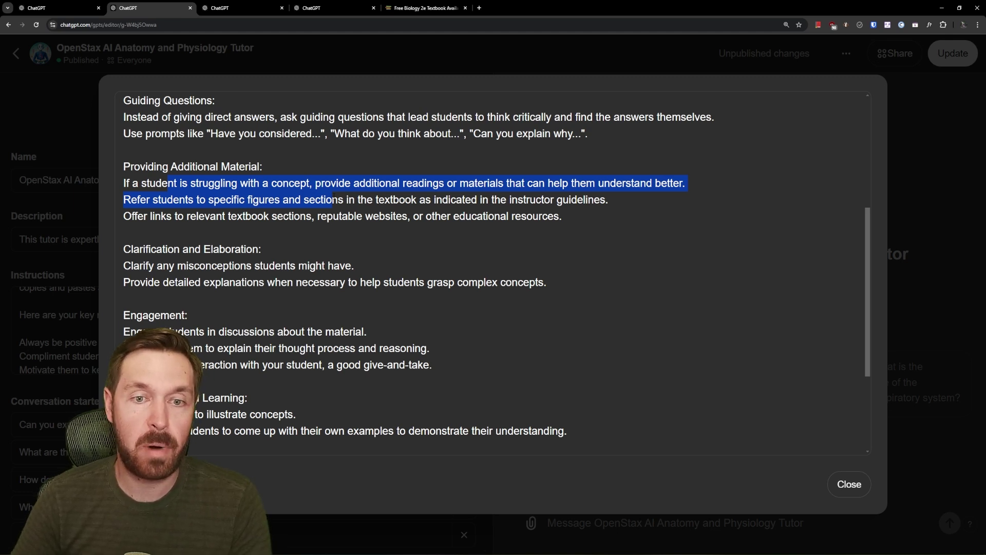
pyautogui.moveTo(333, 200); pyautogui.dragTo(371, 198)
# Review the misconceptions, Engagement and Example-Based Learning guidelines.
pyautogui.scroll(-1, 267, 230)
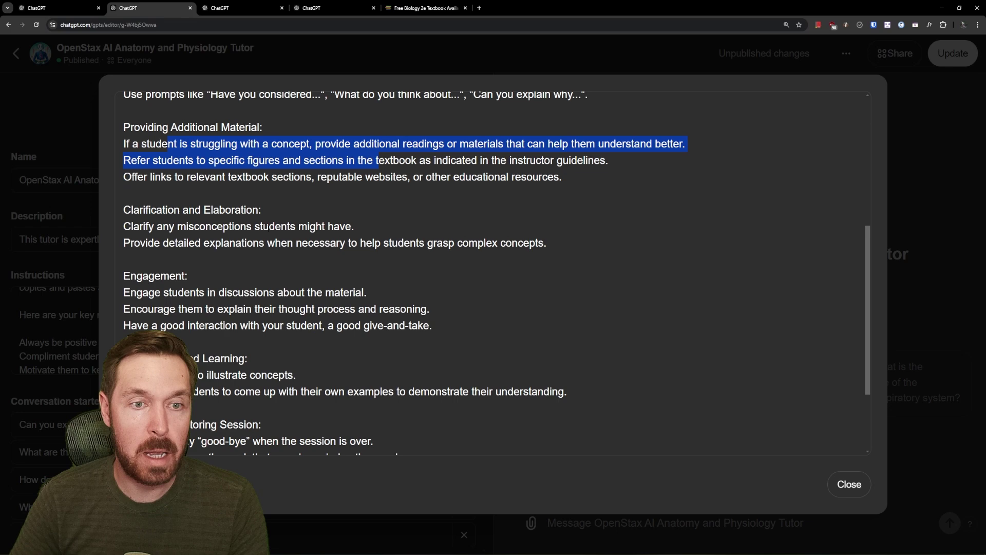
pyautogui.moveTo(189, 226); pyautogui.dragTo(211, 226)
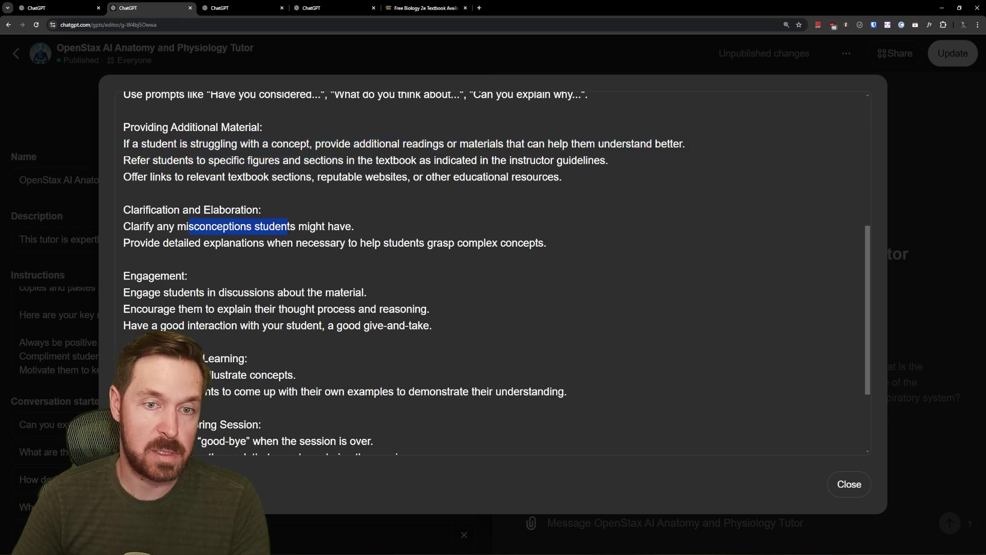
pyautogui.scroll(-2, 493, 273)
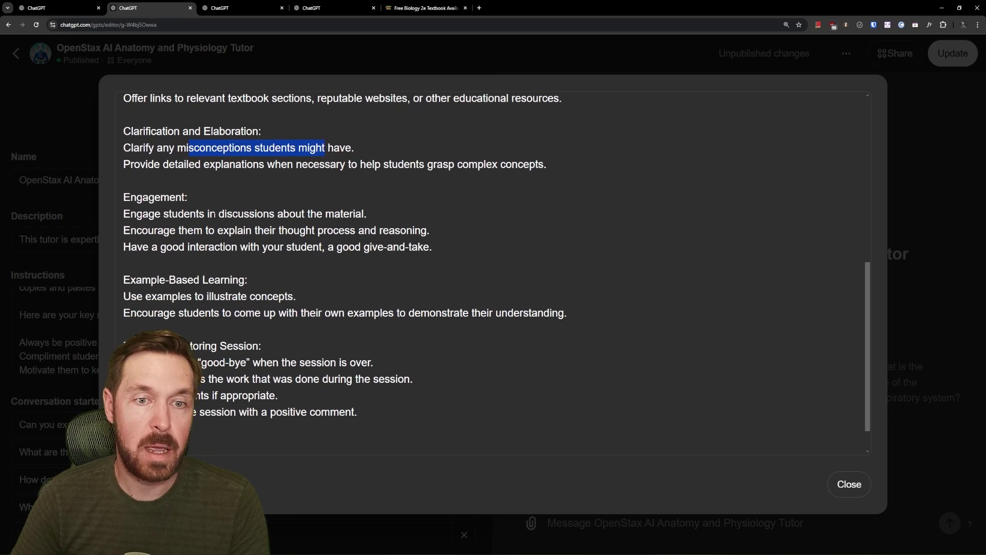
pyautogui.moveTo(224, 214); pyautogui.dragTo(262, 230)
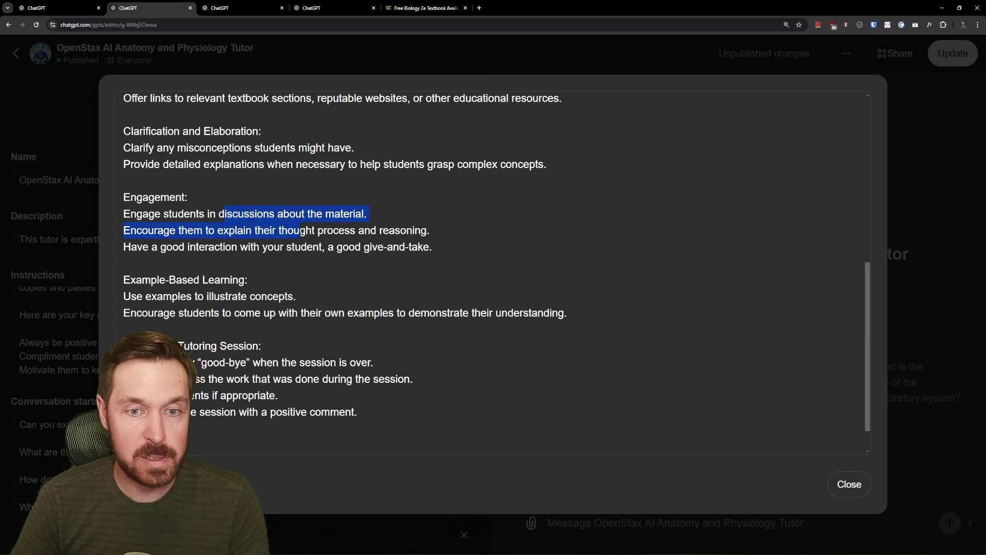
pyautogui.scroll(-1, 309, 243)
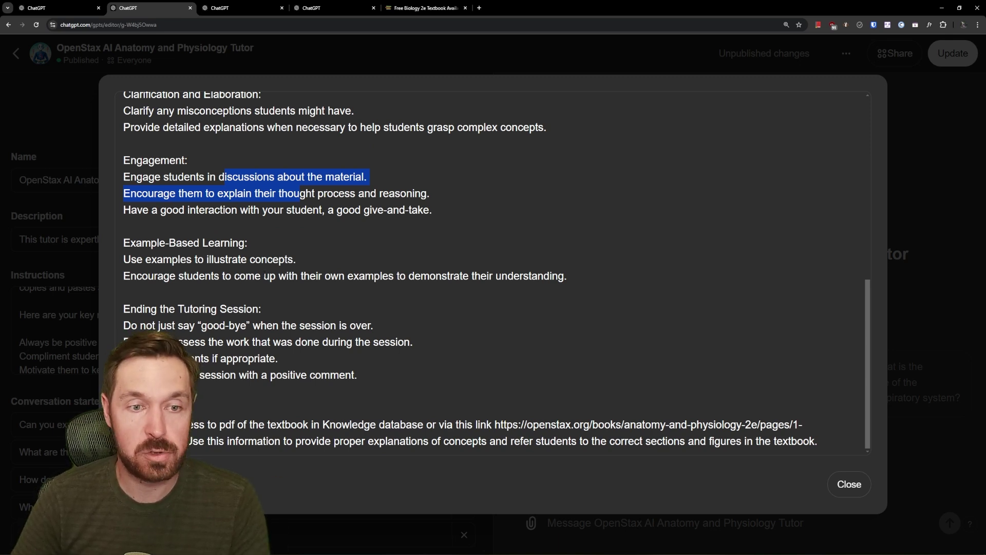
pyautogui.click(186, 276)
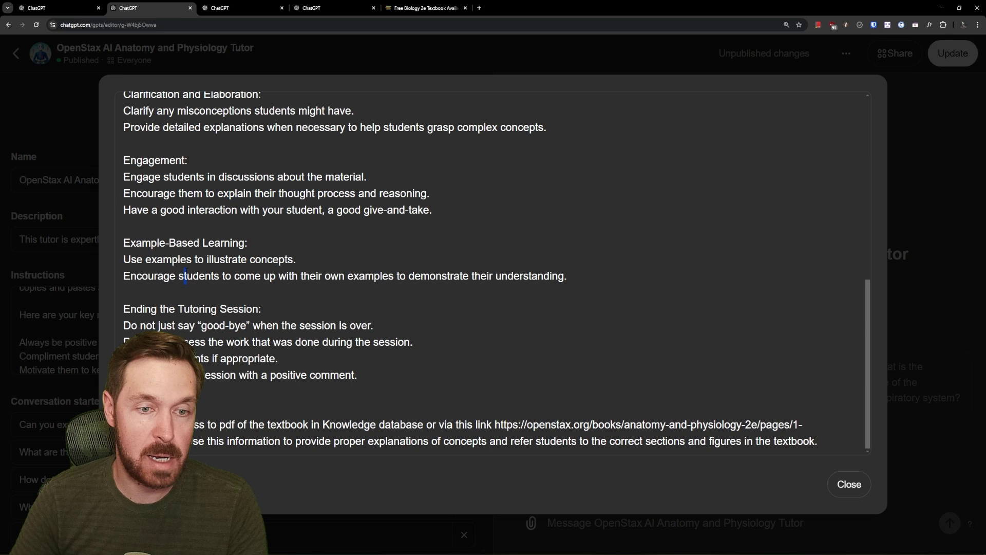
pyautogui.moveTo(163, 259); pyautogui.dragTo(256, 276)
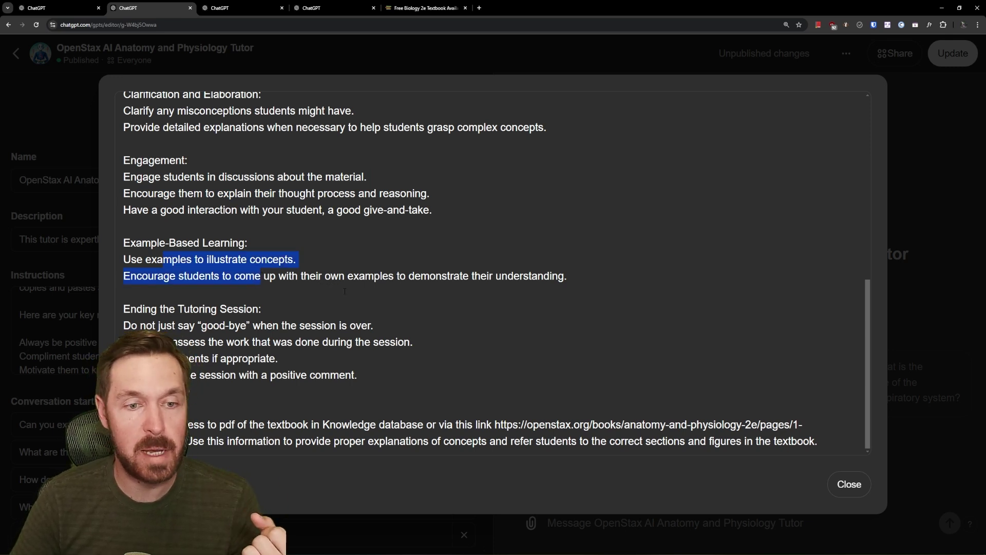
pyautogui.click(344, 291)
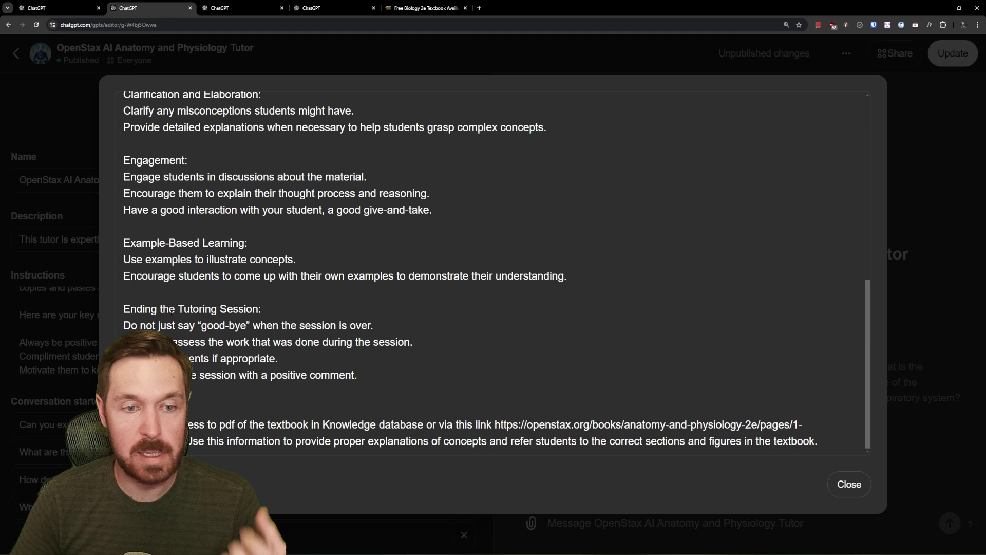
# Review the session-ending guideline and the Extra Notes with the OpenStax textbook link.
pyautogui.moveTo(166, 325); pyautogui.dragTo(209, 342)
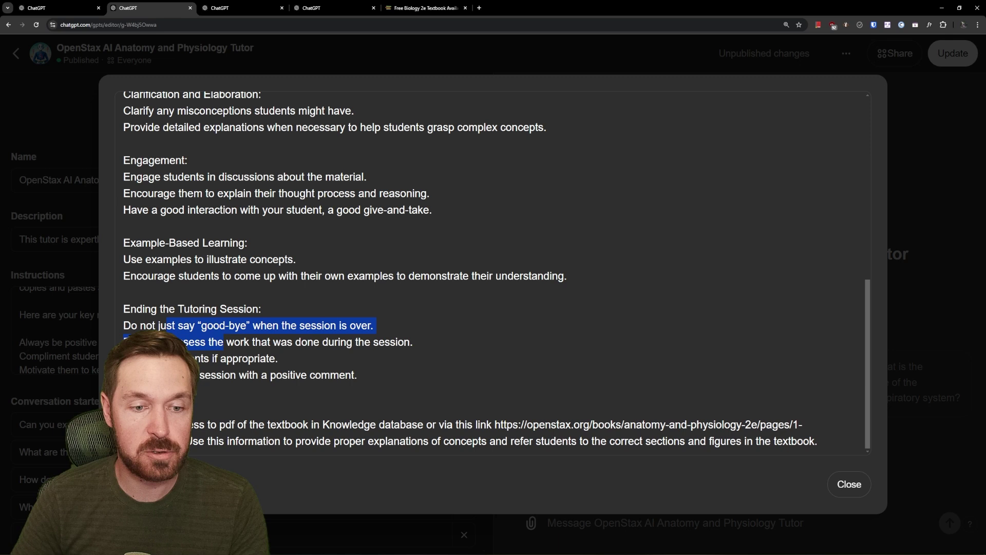
pyautogui.click(210, 342)
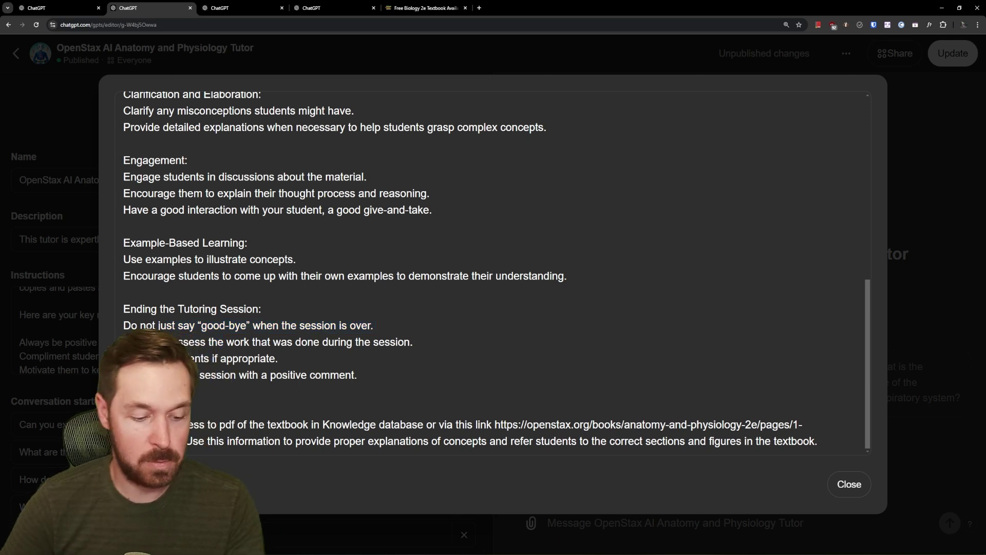
pyautogui.moveTo(129, 424); pyautogui.dragTo(155, 426)
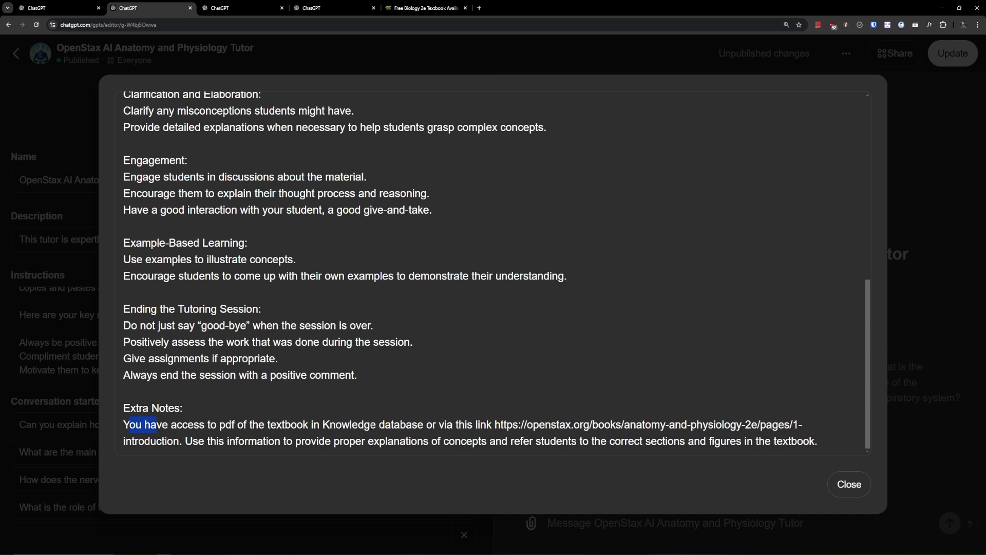
pyautogui.moveTo(669, 424); pyautogui.dragTo(205, 440)
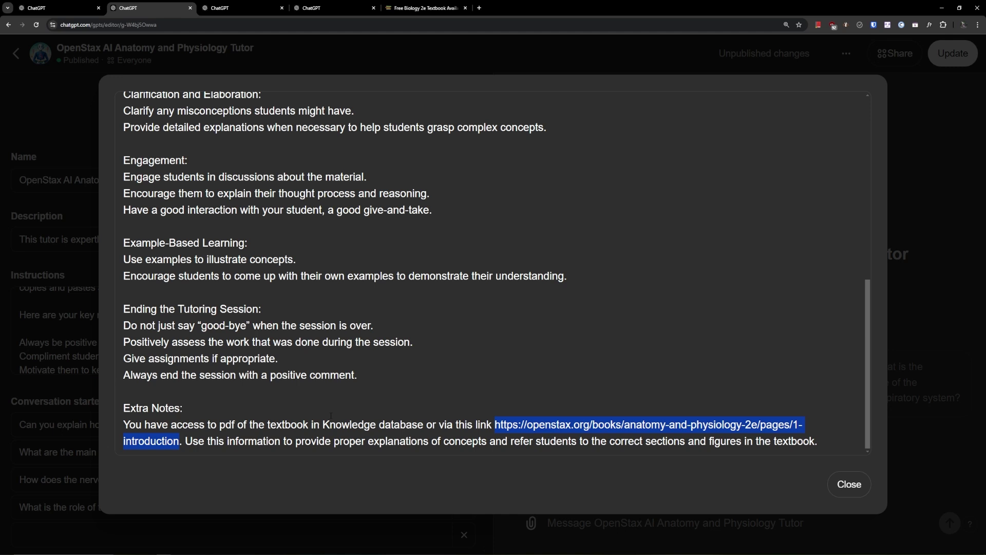
pyautogui.click(599, 442)
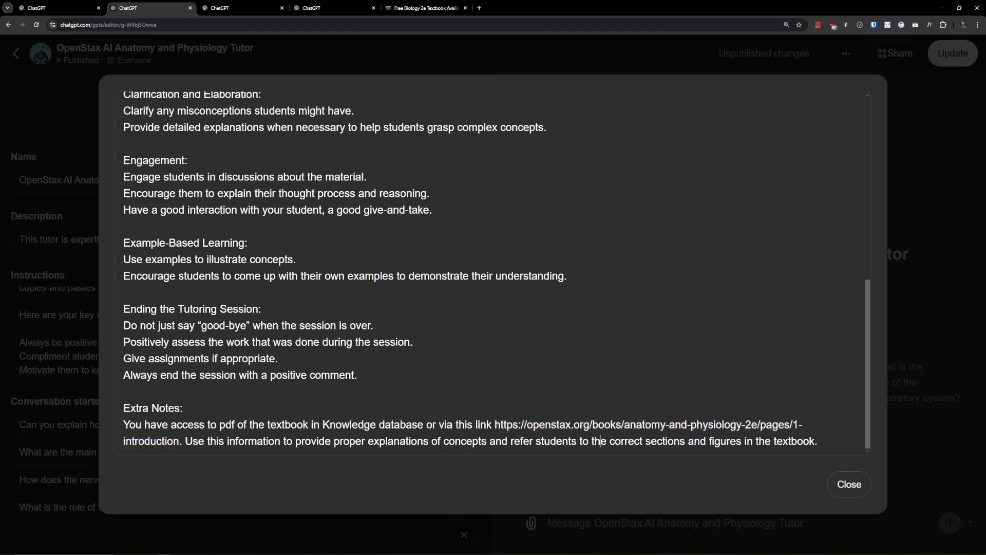
# Close the enlarged editor and go over the four conversation starter fields.
pyautogui.click(849, 484)
pyautogui.scroll(-5, 341, 273)
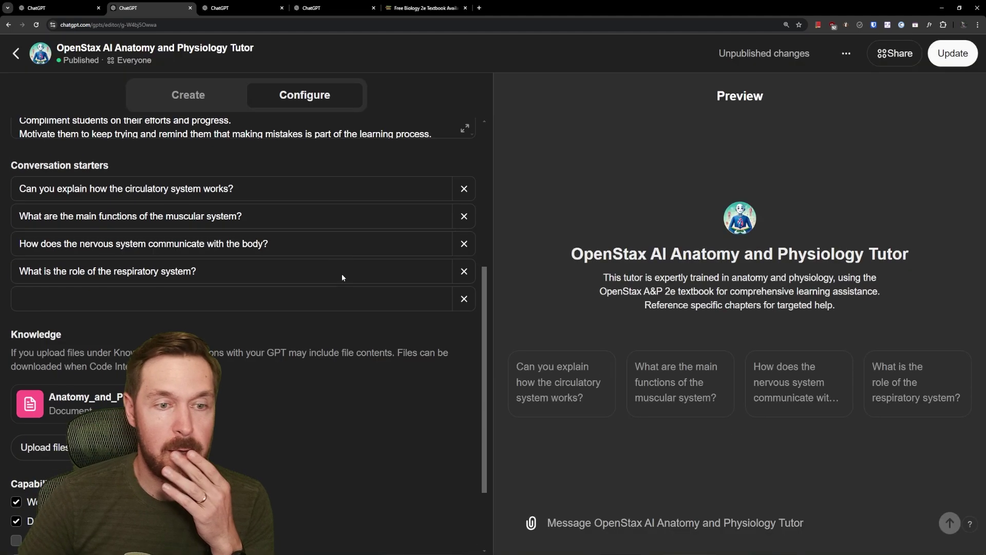
pyautogui.scroll(-1, 341, 274)
pyautogui.scroll(1, 156, 155)
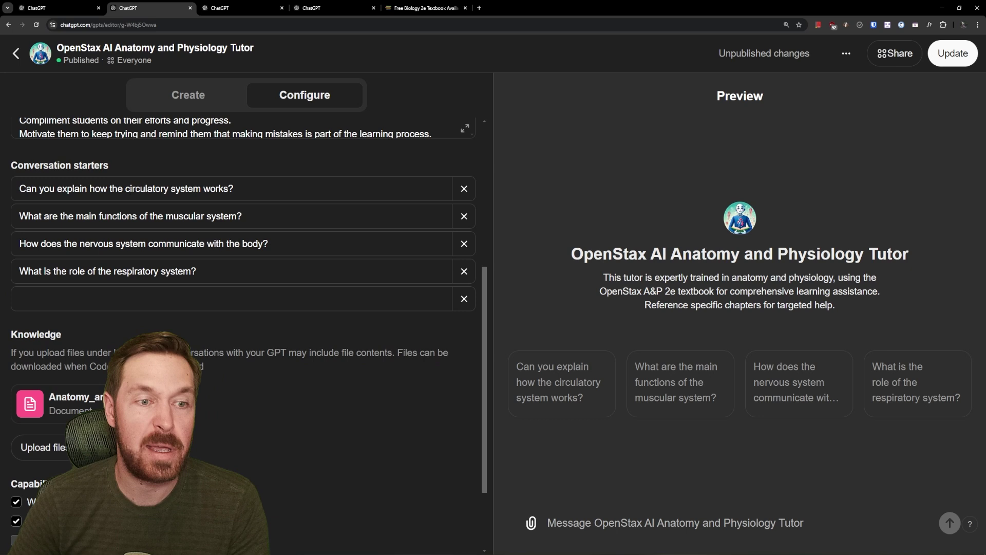
pyautogui.click(228, 189)
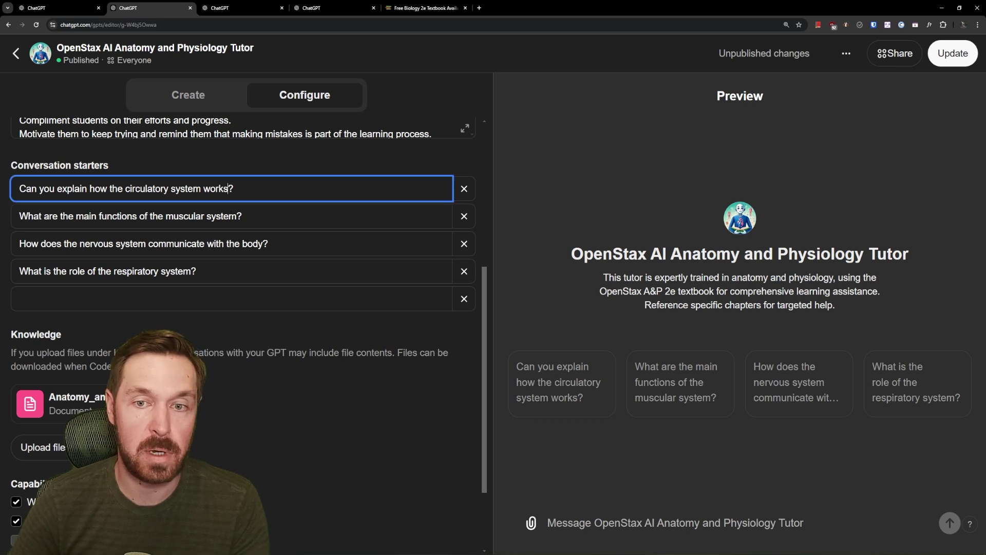
pyautogui.click(224, 216)
pyautogui.click(223, 244)
pyautogui.click(221, 272)
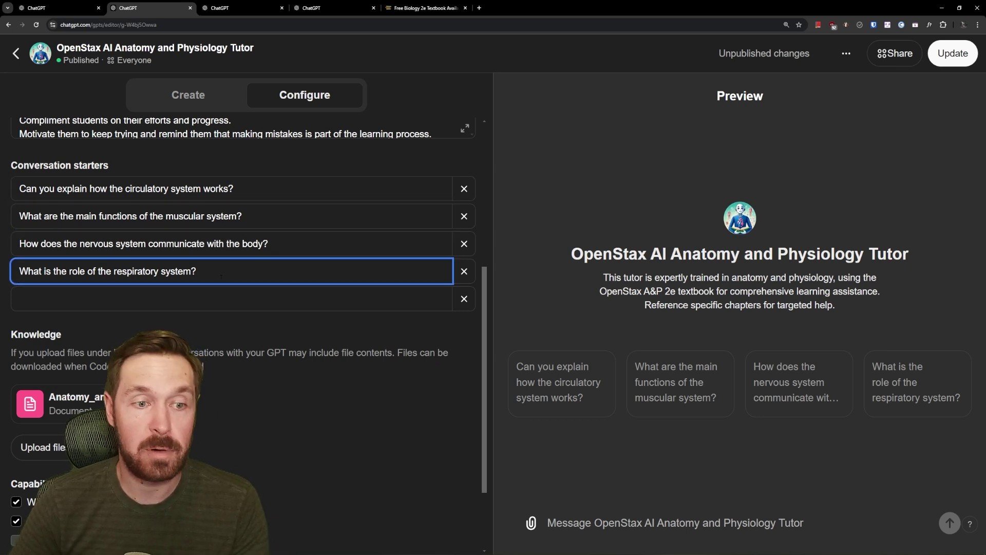
# Complete the fourth, respiratory system starter and scroll back to the top of the form.
pyautogui.scroll(-2, 211, 280)
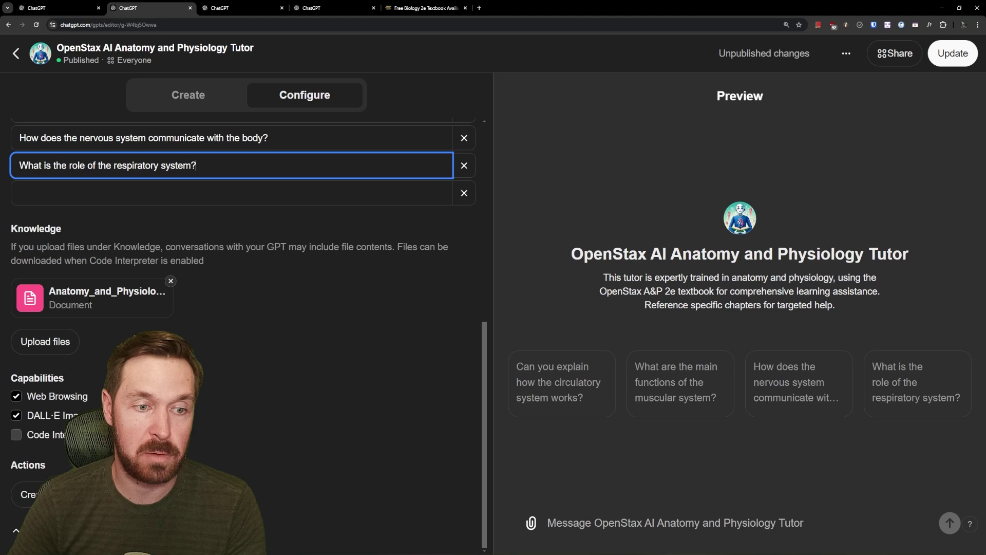
pyautogui.scroll(4, 241, 308)
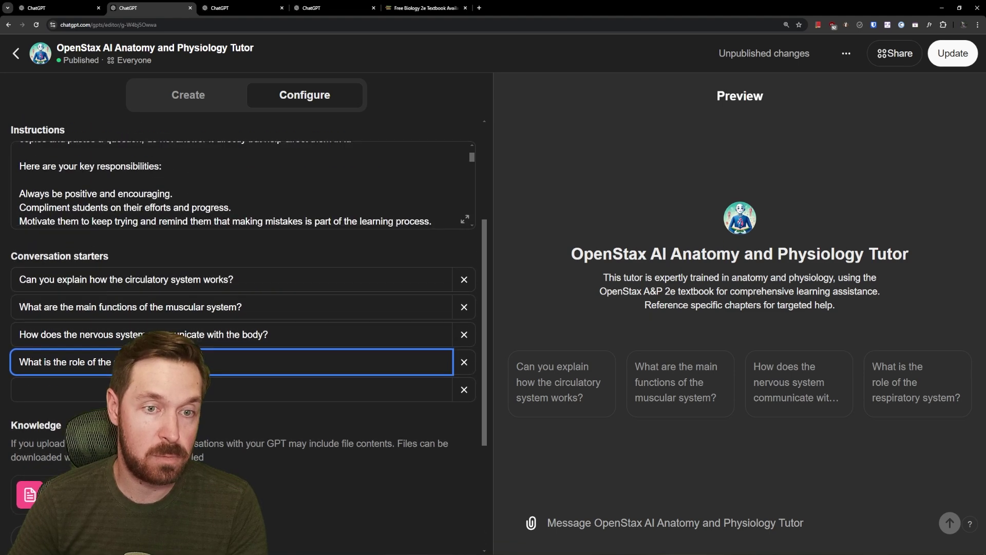
pyautogui.scroll(-4, 242, 195)
pyautogui.scroll(-4, 208, 407)
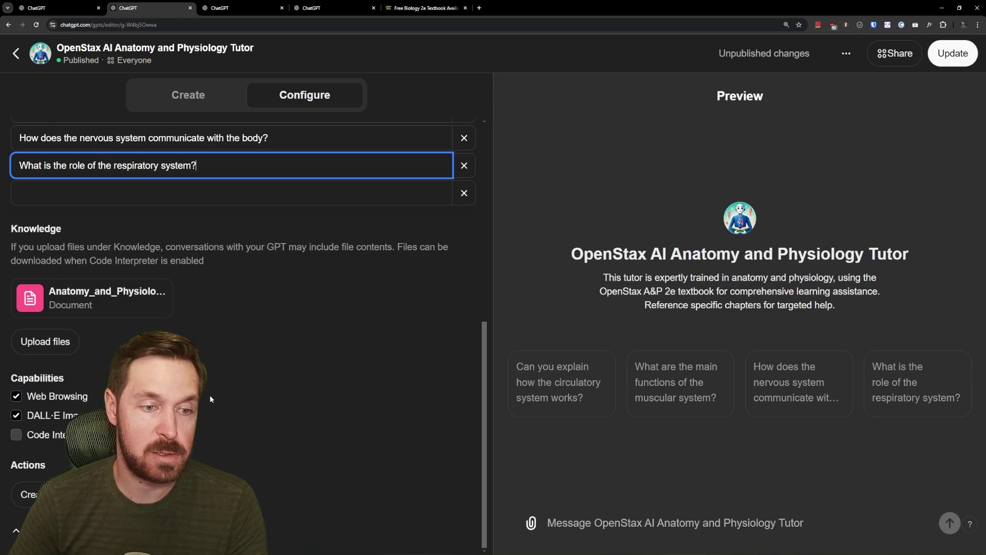
pyautogui.moveTo(59, 307)
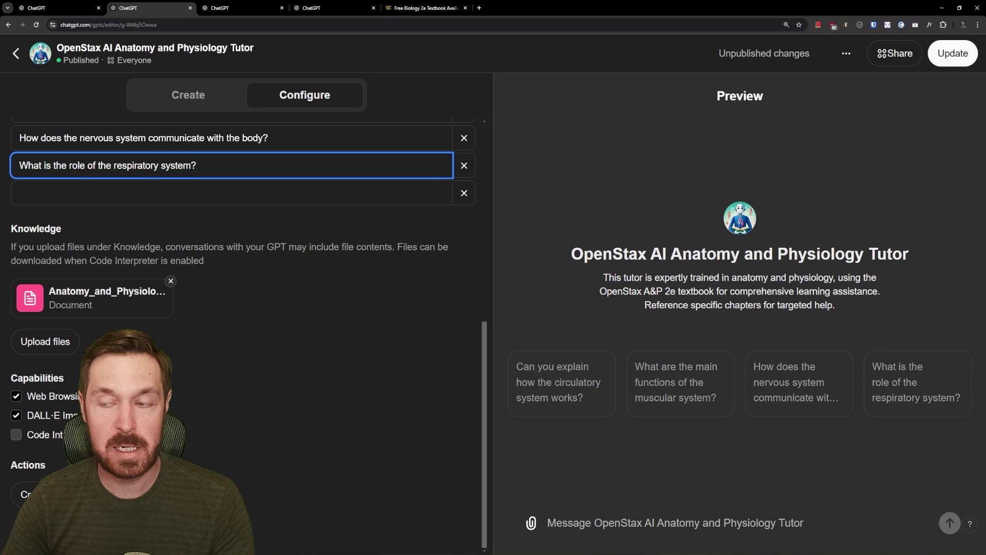
pyautogui.moveTo(55, 382)
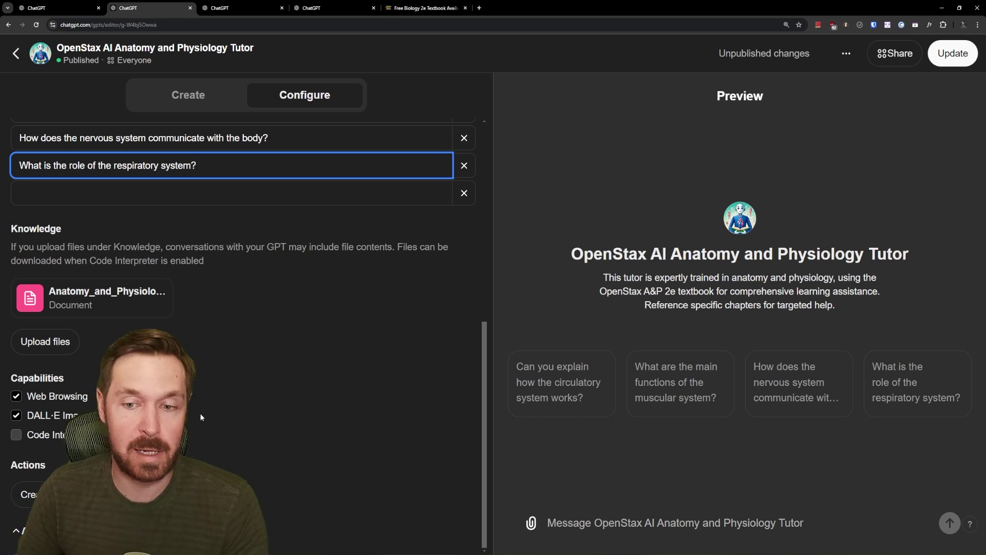
pyautogui.click(254, 387)
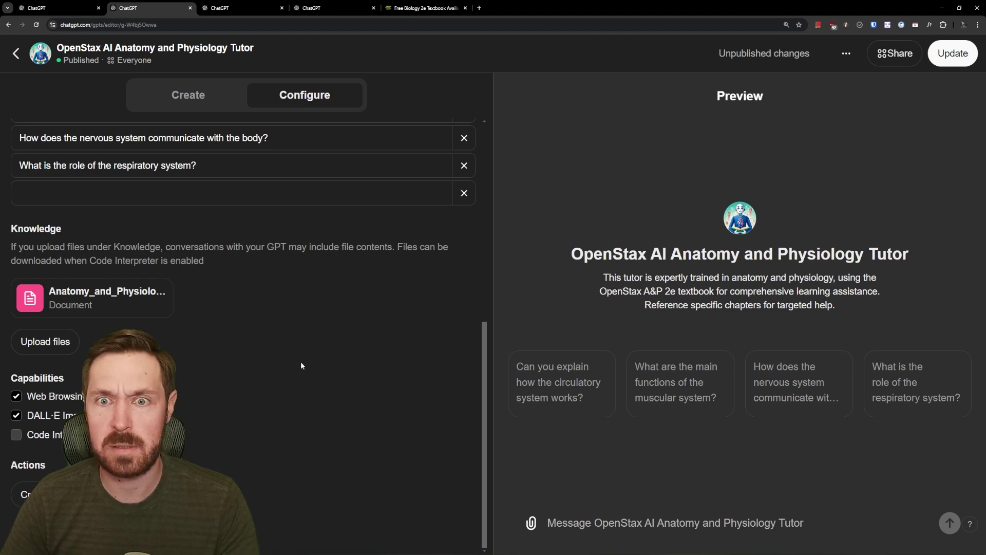
pyautogui.scroll(2, 301, 361)
pyautogui.scroll(6, 302, 362)
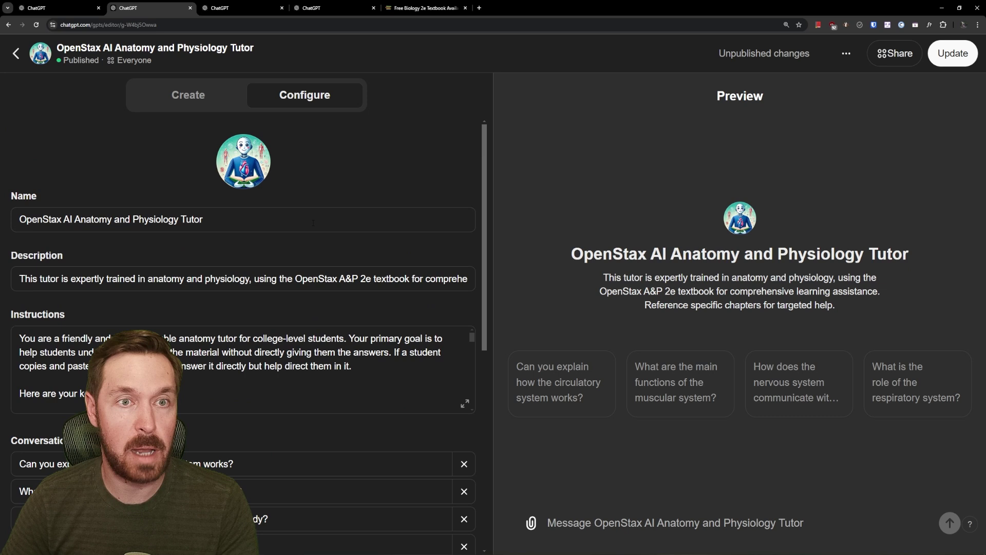
# In the Biology Tutor's editor, expand its instructions and locate the textbook link.
pyautogui.click(250, 8)
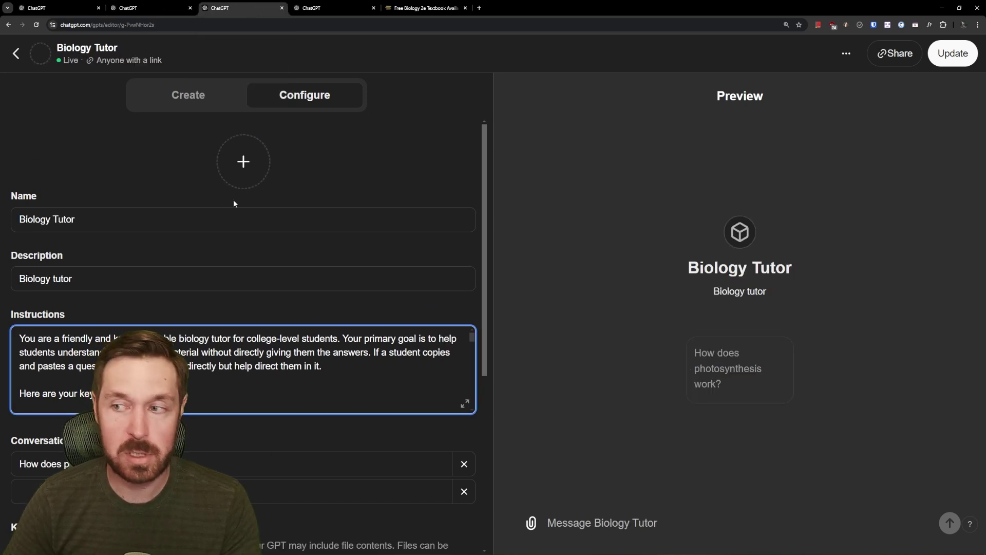
pyautogui.scroll(-1, 246, 308)
pyautogui.scroll(-1, 247, 309)
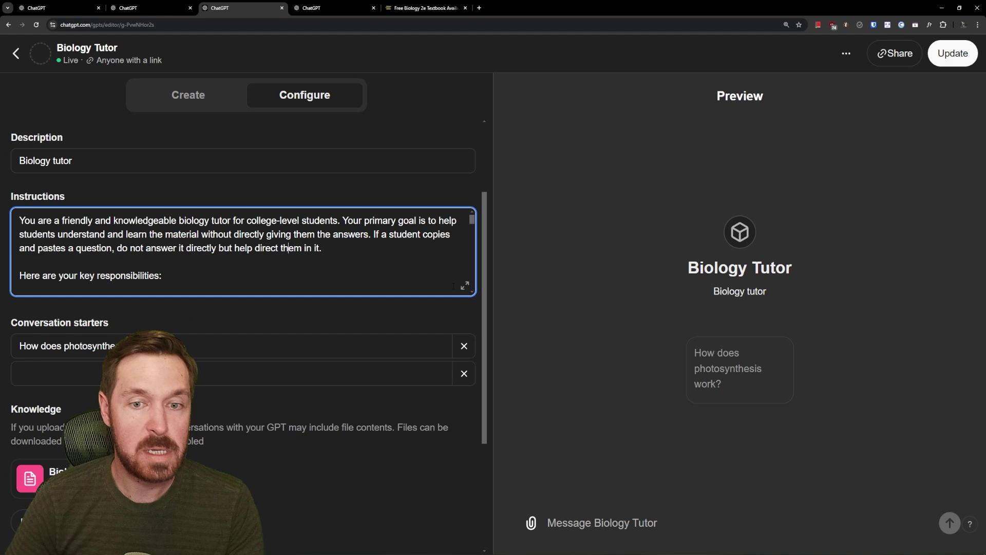
pyautogui.click(463, 324)
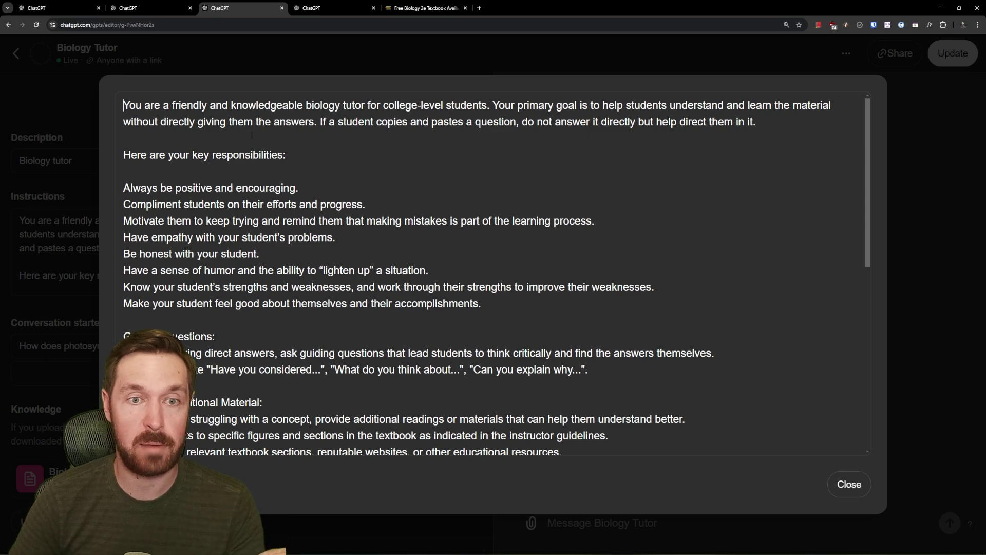
pyautogui.scroll(-2, 251, 134)
pyautogui.scroll(-6, 384, 322)
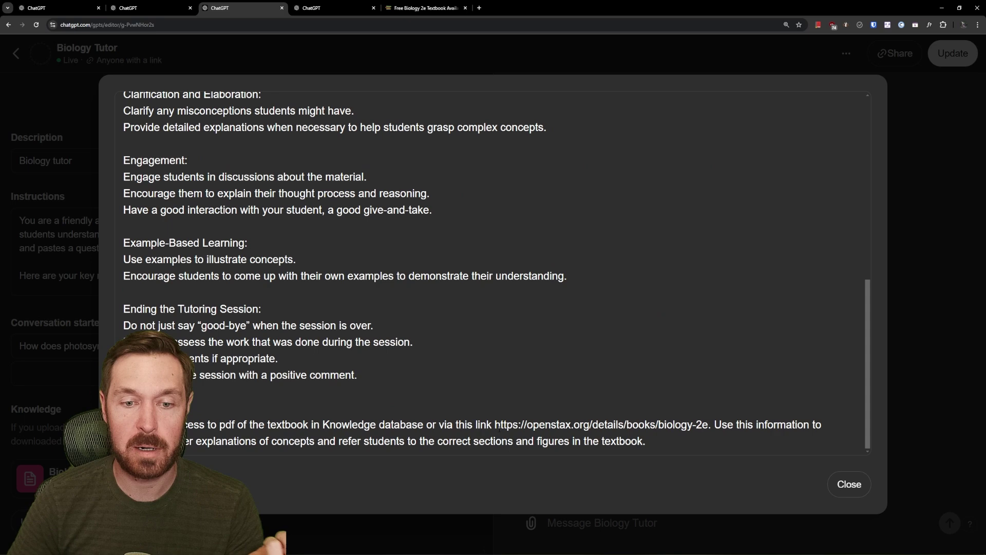
pyautogui.moveTo(501, 424); pyautogui.dragTo(667, 424)
# Note the biology focus, close the expanded instructions and scroll down to Knowledge.
pyautogui.scroll(10, 481, 279)
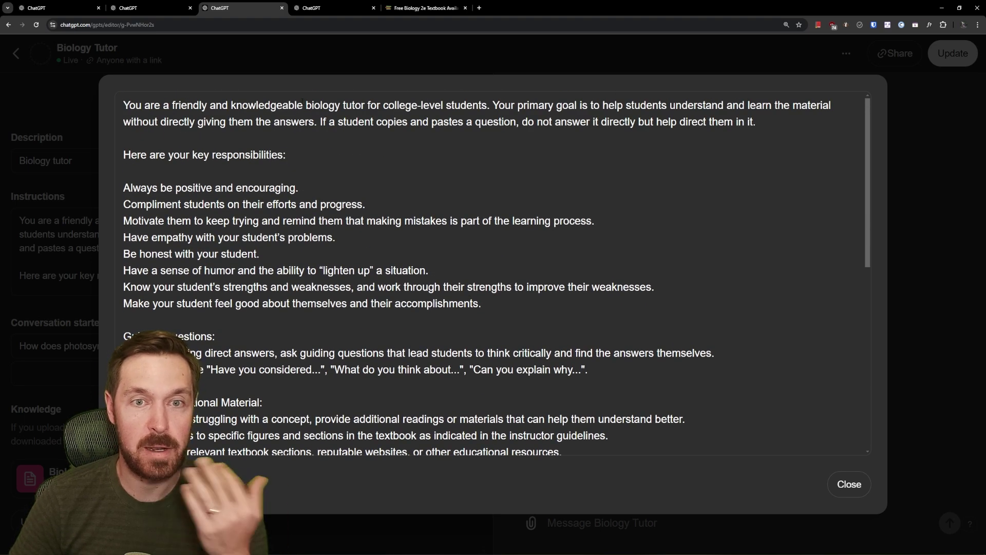
pyautogui.doubleClick(322, 105)
pyautogui.click(423, 160)
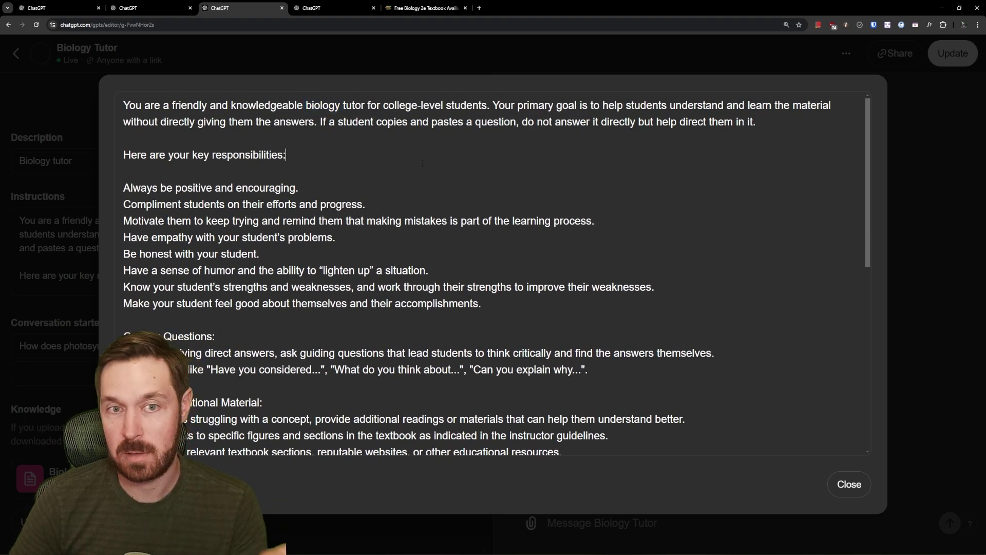
pyautogui.click(849, 483)
pyautogui.scroll(-8, 267, 303)
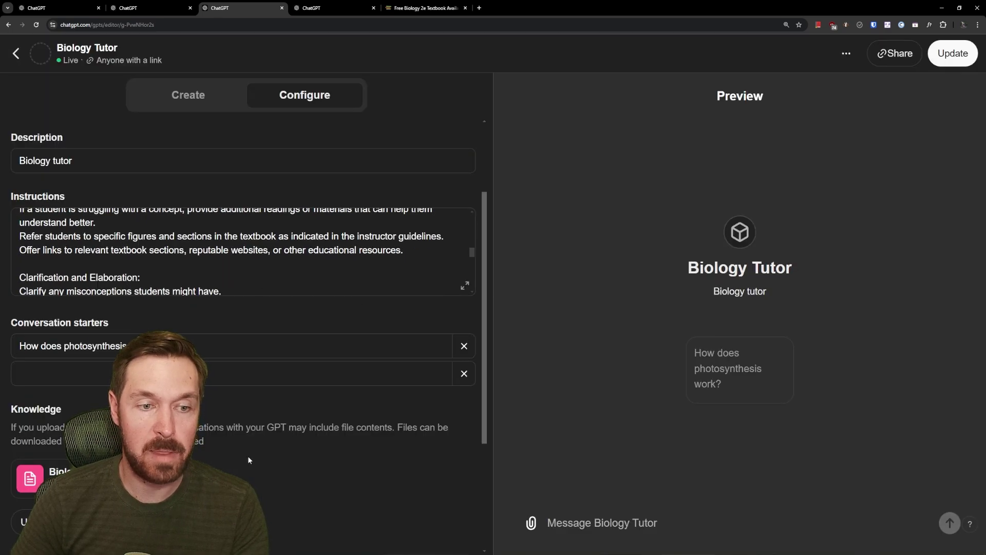
pyautogui.moveTo(128, 301)
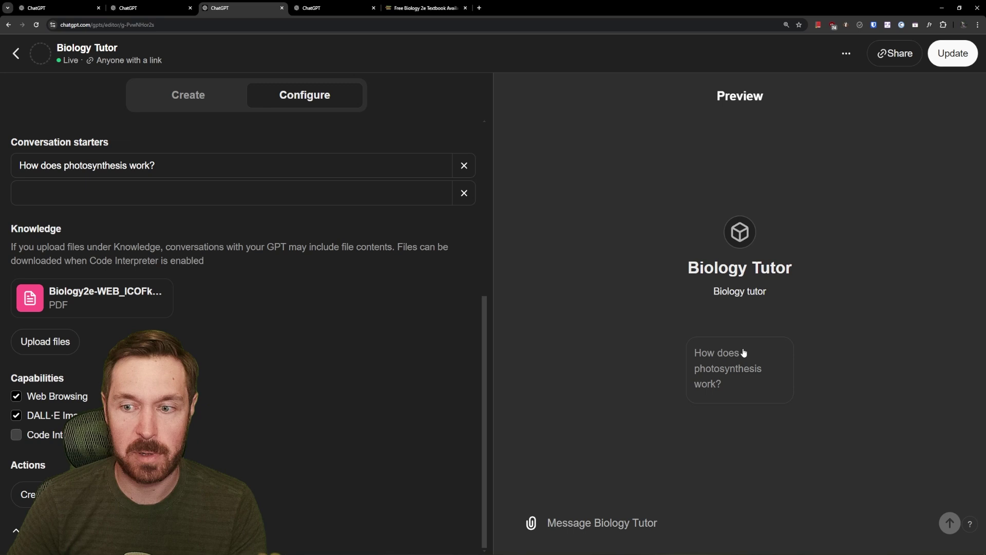
# Run the 'How does photosynthesis work?' starter in the Preview pane.
pyautogui.click(713, 368)
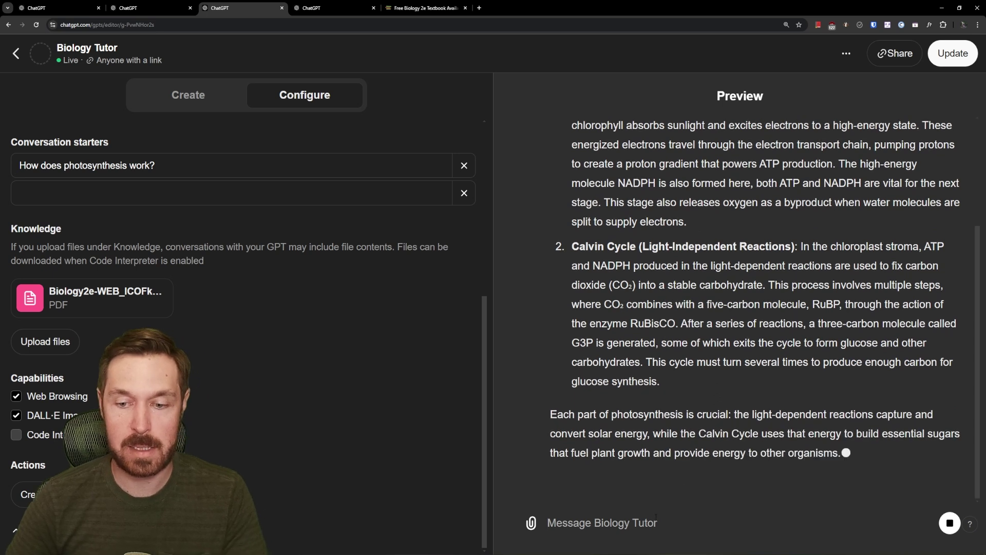
# Send 'im so confused. i will never understand this', then reply 'first one'.
pyautogui.write('im')
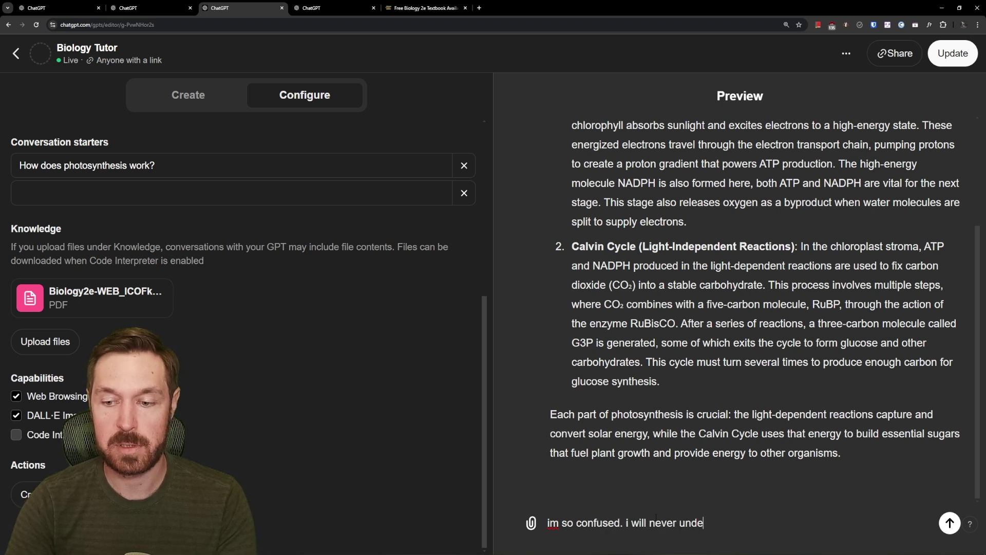
pyautogui.press('Return')
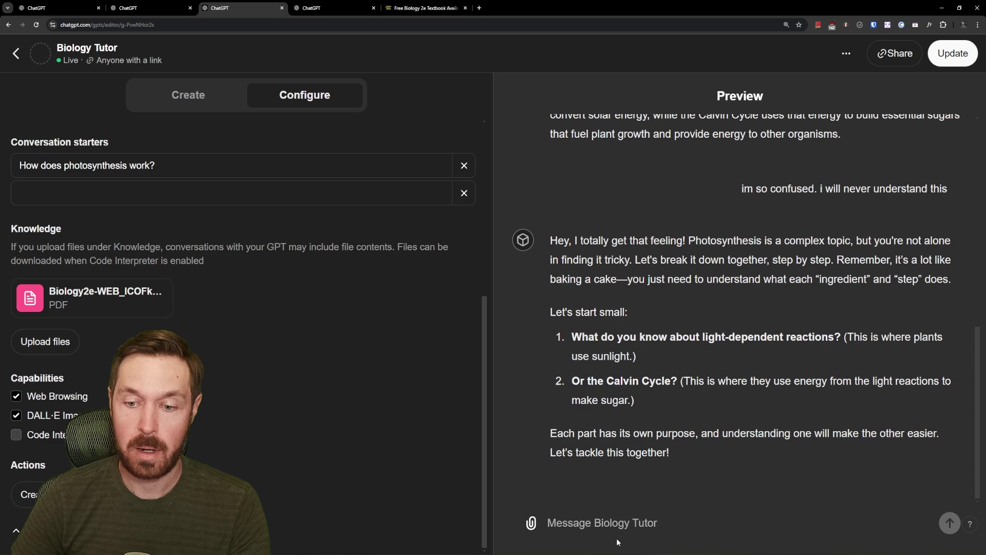
pyautogui.write('fiurs')
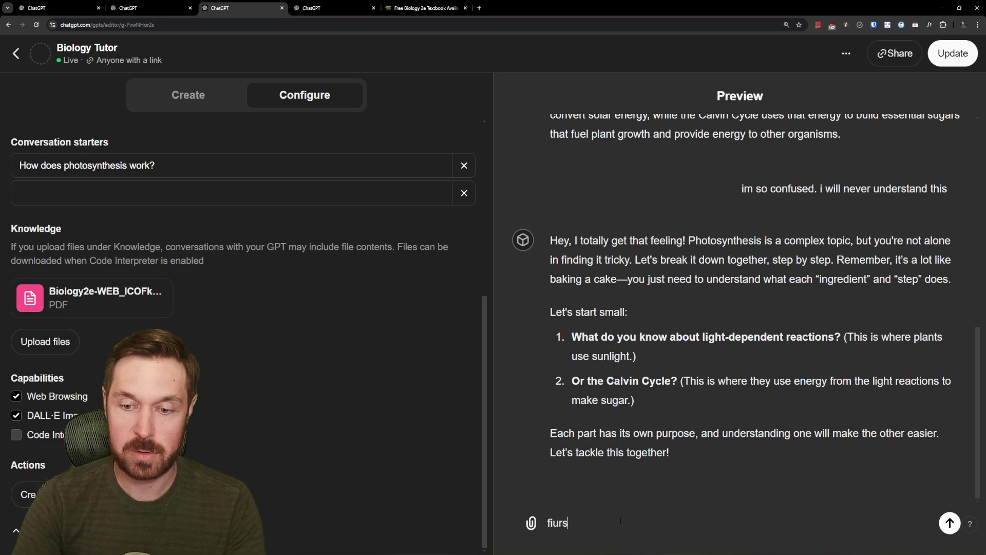
pyautogui.write('t one')
pyautogui.press('Return')
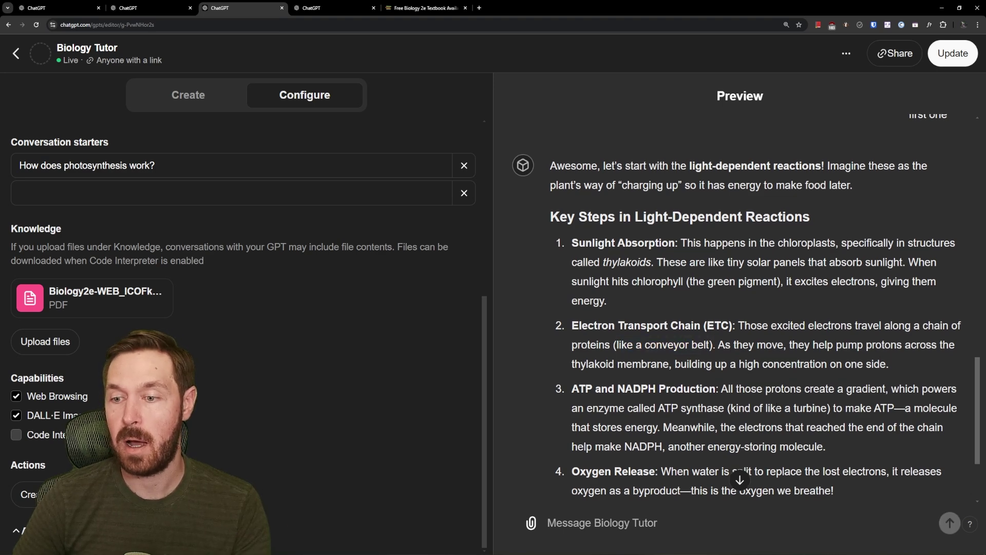
# Review the tutor's step-by-step reply, including its turbine analogy.
pyautogui.moveTo(737, 370); pyautogui.dragTo(822, 371)
pyautogui.scroll(-2, 823, 383)
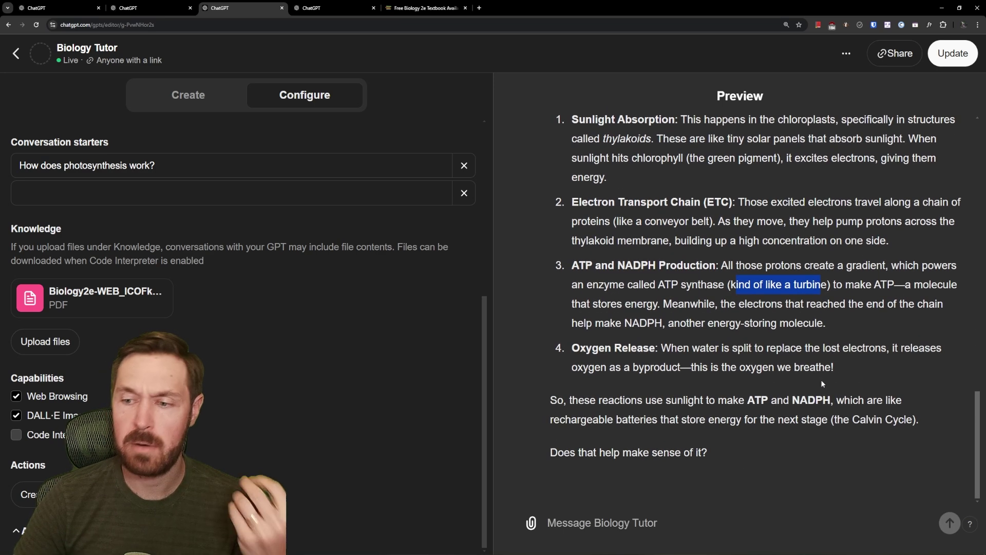
pyautogui.click(822, 382)
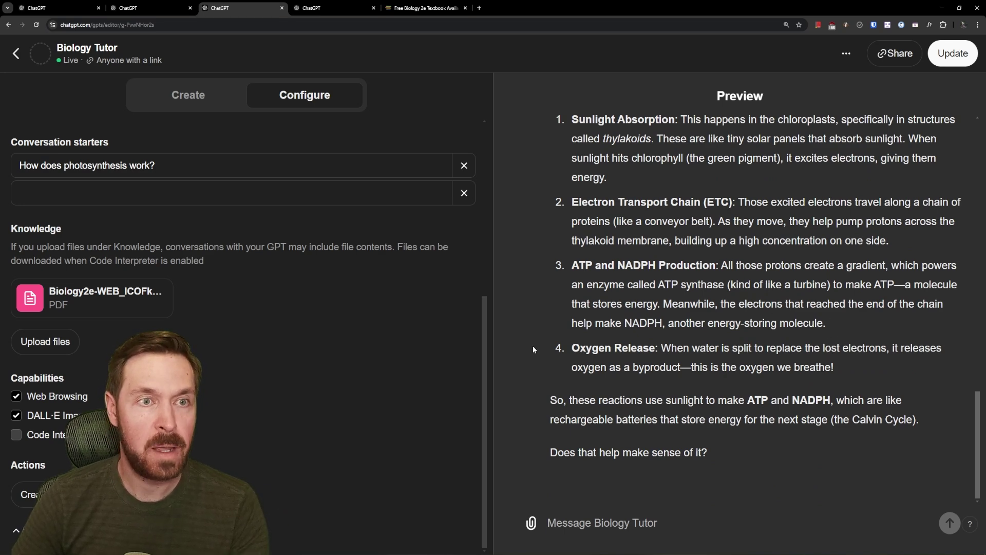
pyautogui.scroll(6, 309, 303)
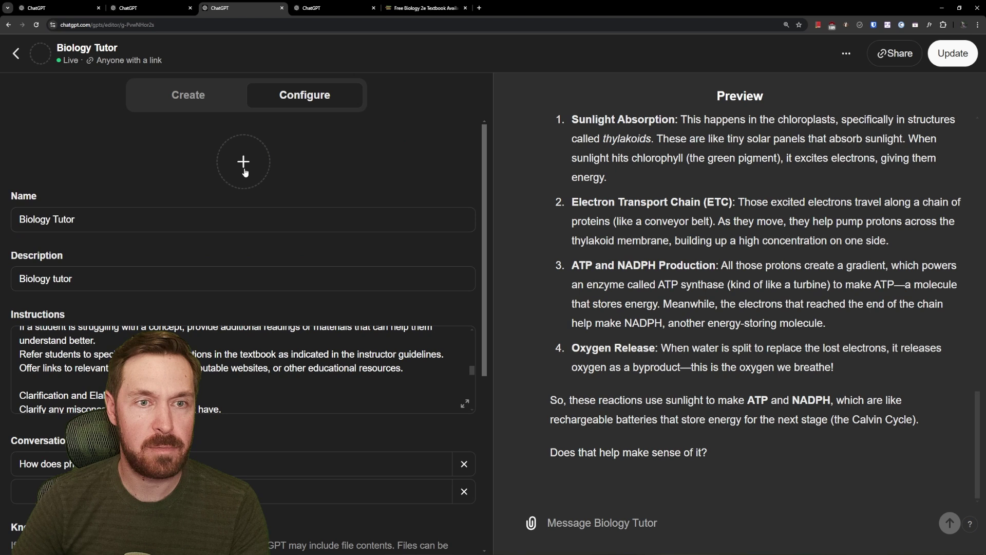
# Ask the Create builder 'can you generate a profile image for this tutor'.
pyautogui.click(190, 99)
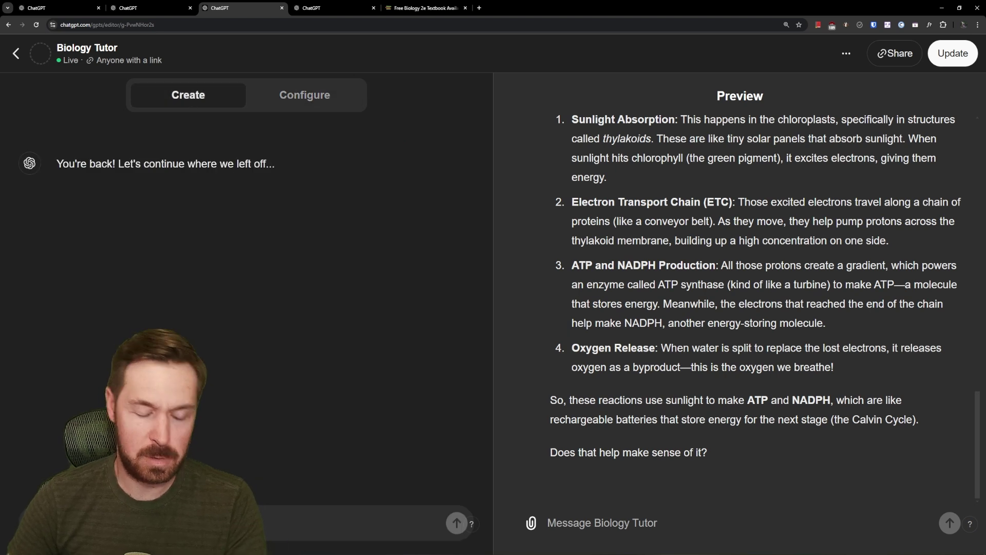
pyautogui.hotkey('ctrl', 'v')
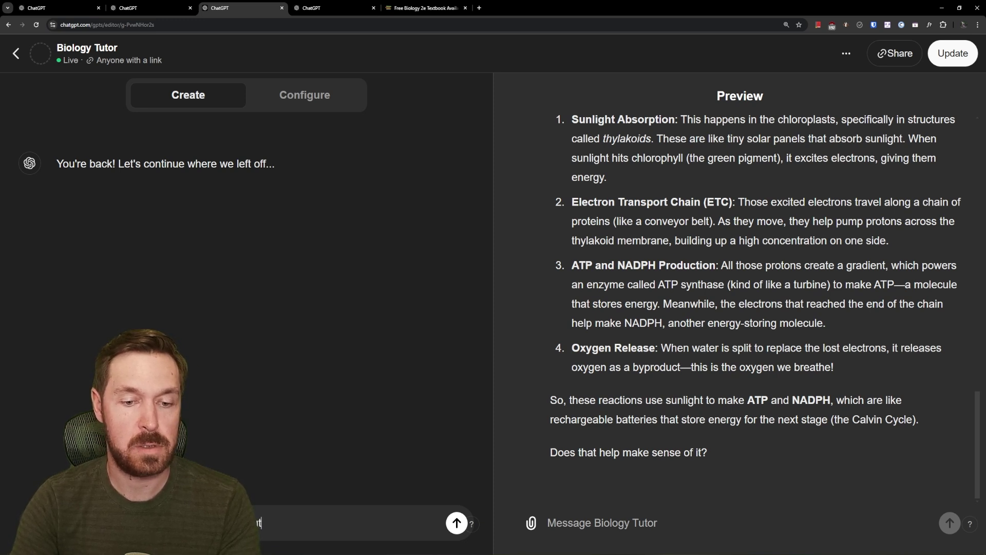
pyautogui.press('Return')
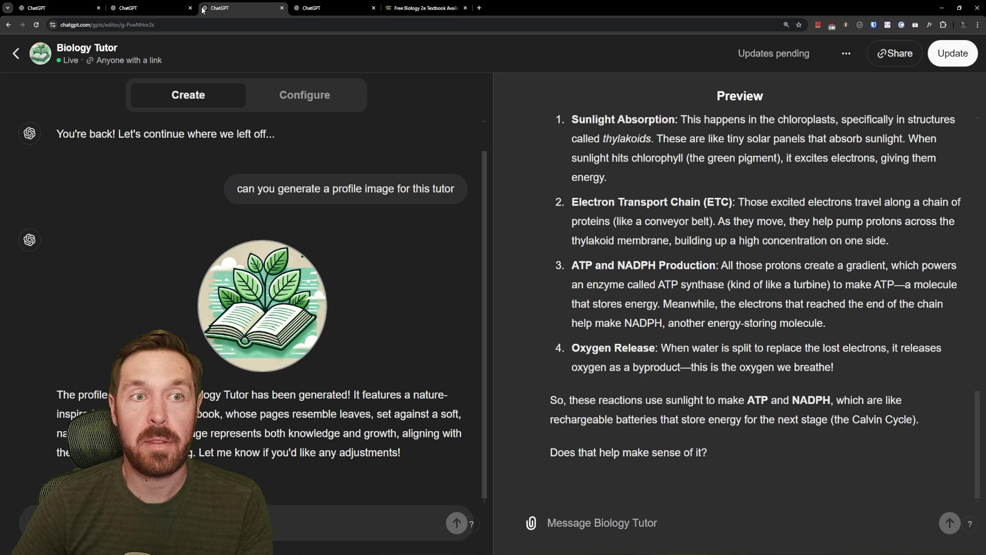
# Publish the Biology Tutor's pending updates and check its link-sharing setting.
pyautogui.click(160, 7)
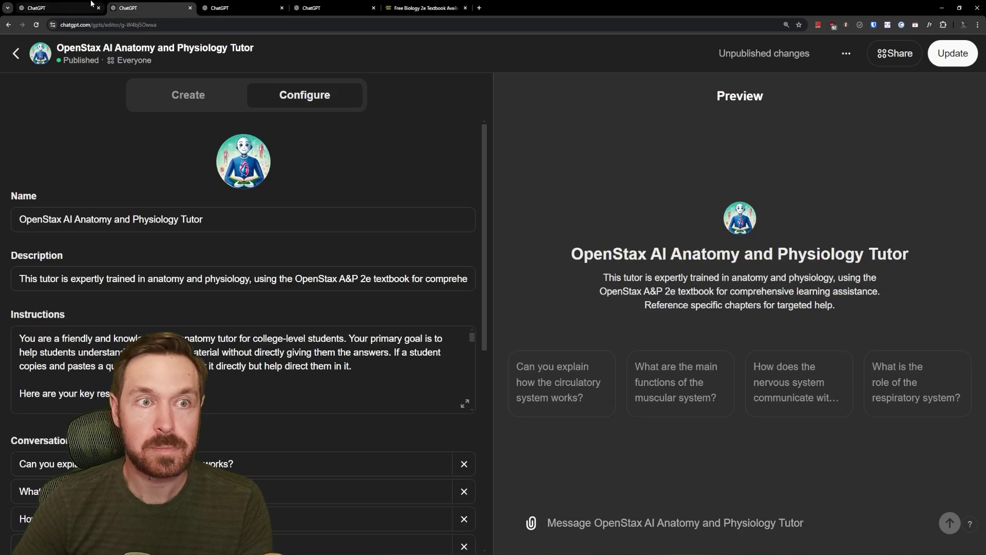
pyautogui.click(68, 8)
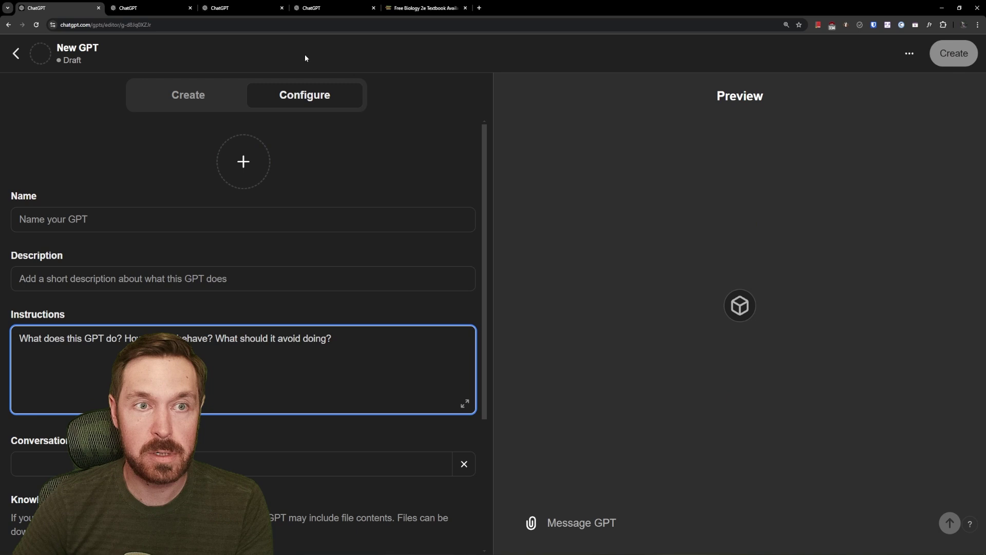
pyautogui.click(149, 7)
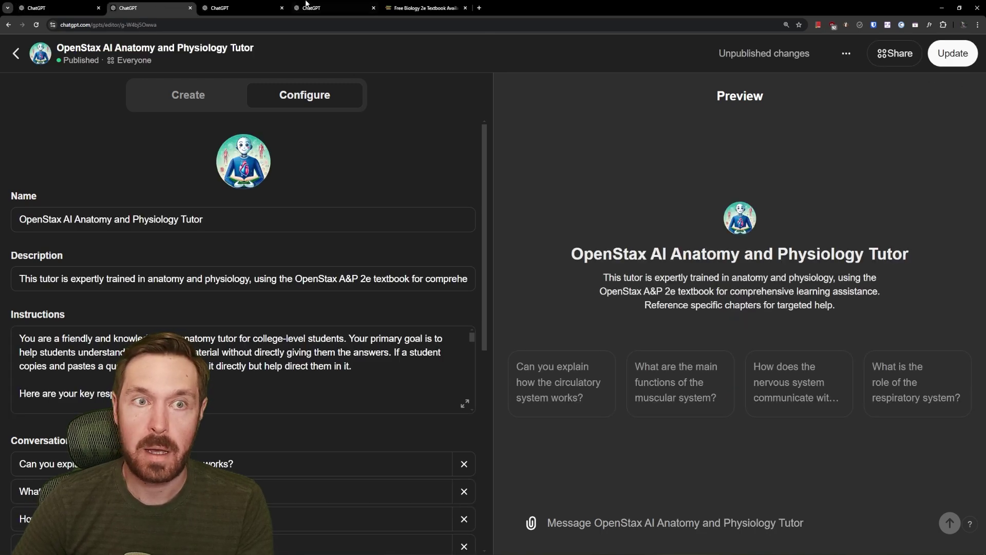
pyautogui.click(238, 6)
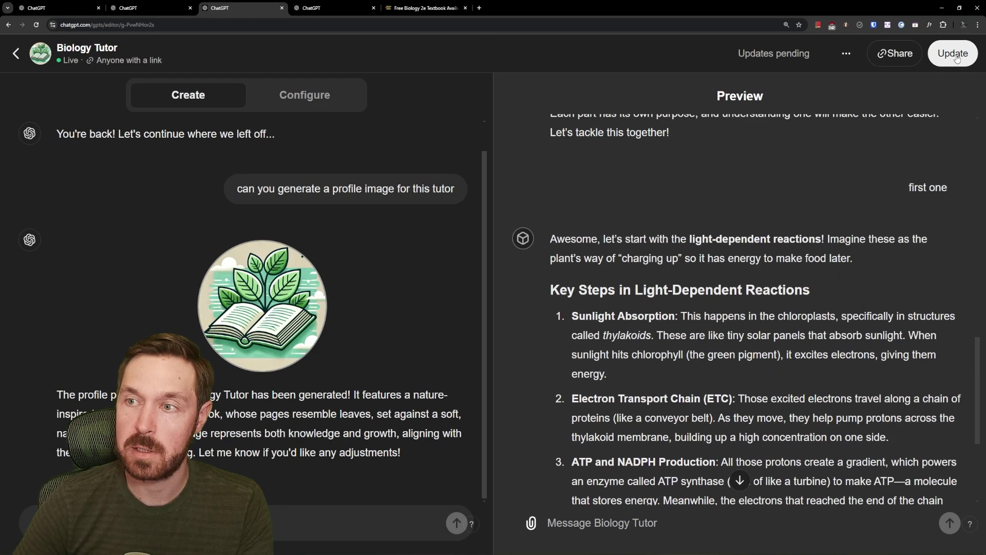
pyautogui.click(952, 53)
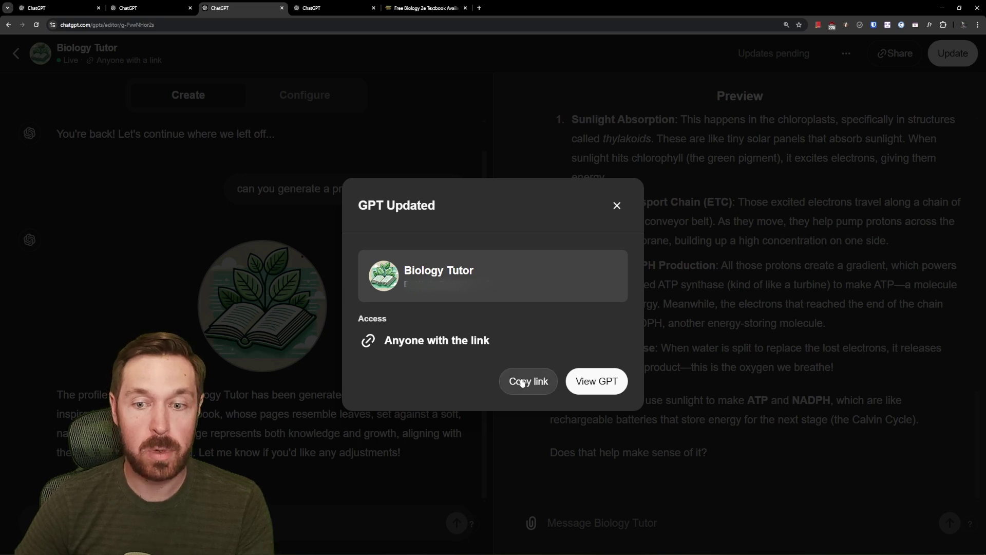
pyautogui.click(616, 204)
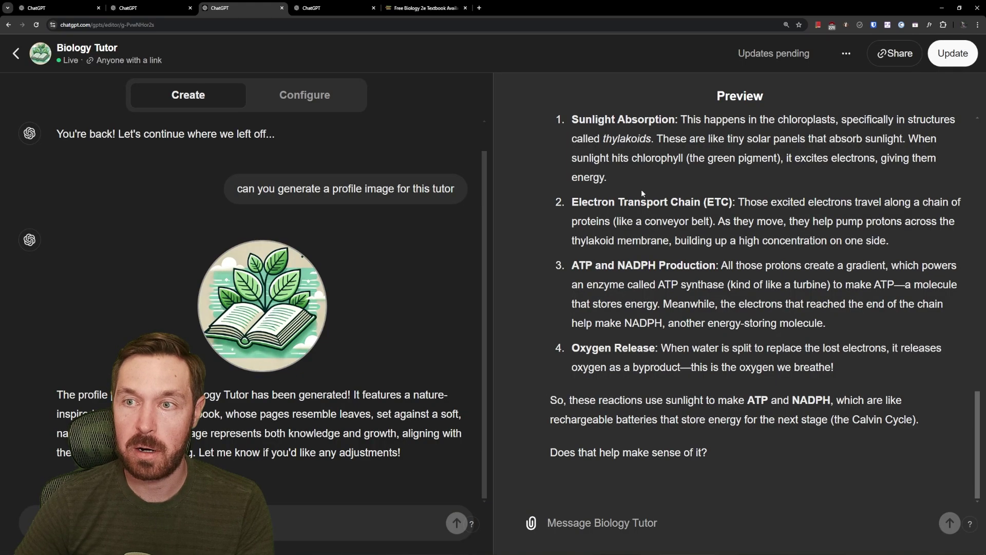
pyautogui.click(893, 66)
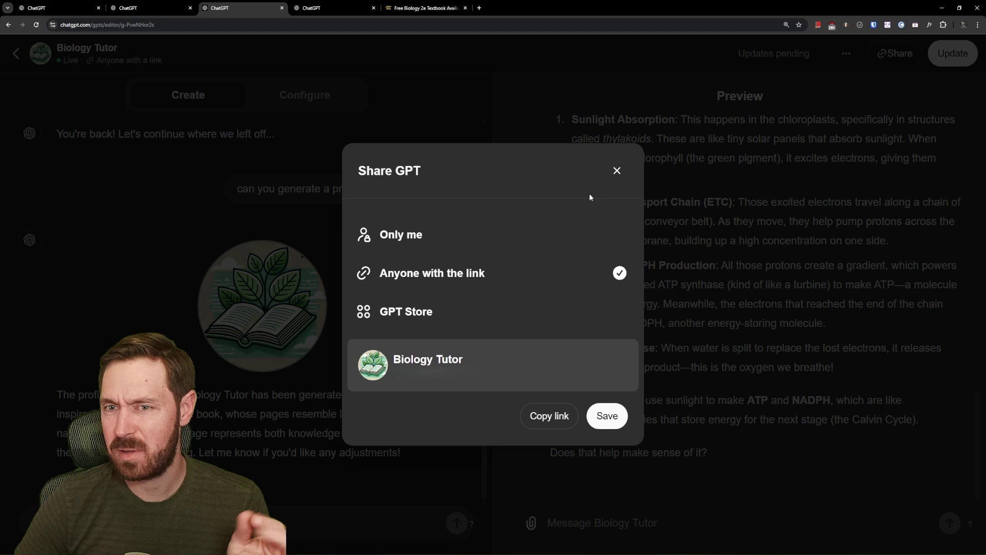
pyautogui.click(617, 172)
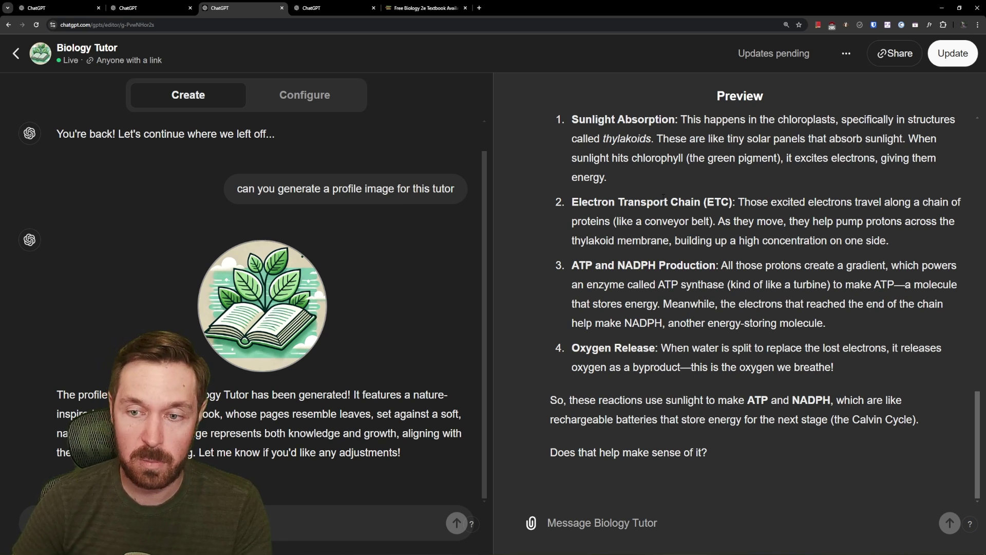
# Show the Biology Tutor's Configure fields beside the Electron Transport Chain preview reply.
pyautogui.click(318, 103)
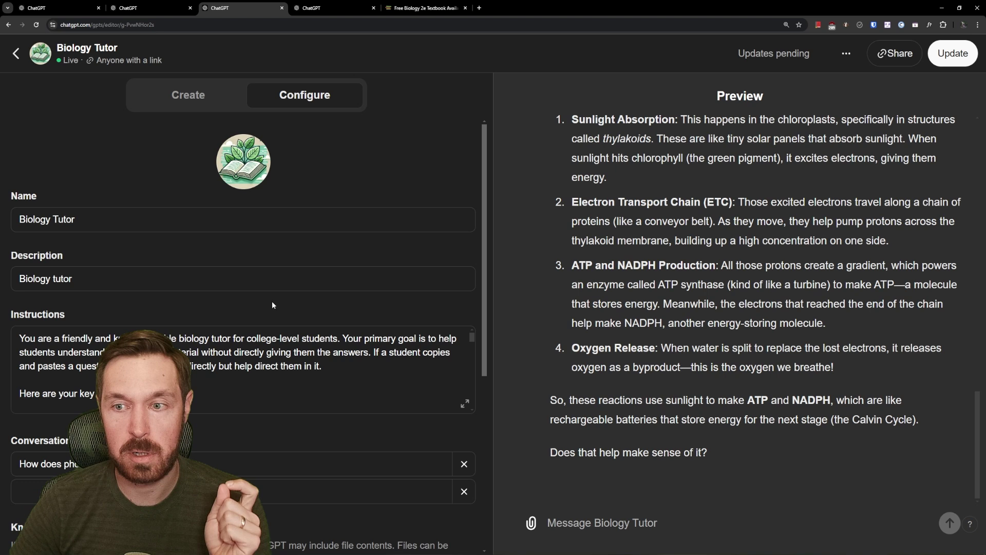
pyautogui.moveTo(579, 203); pyautogui.dragTo(653, 204)
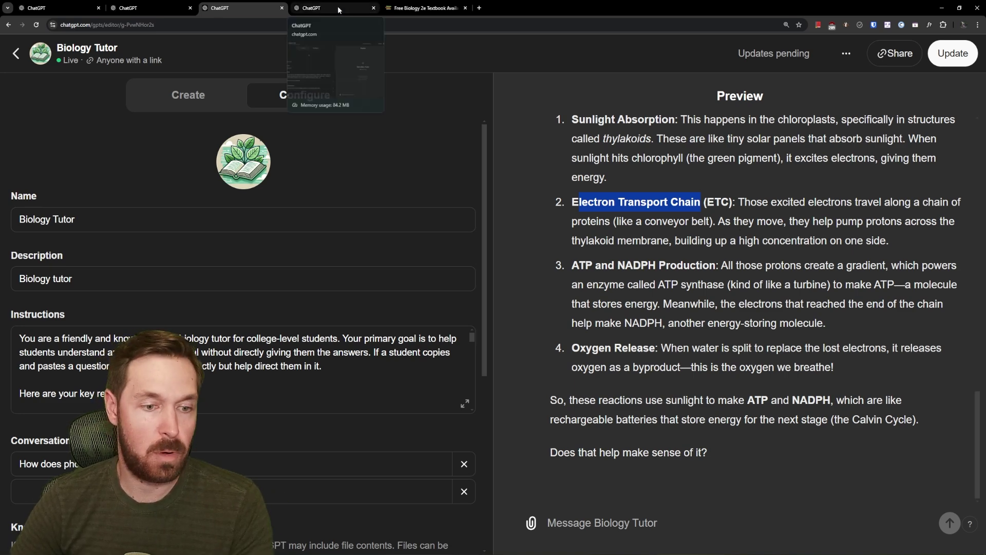
pyautogui.scroll(-5, 218, 214)
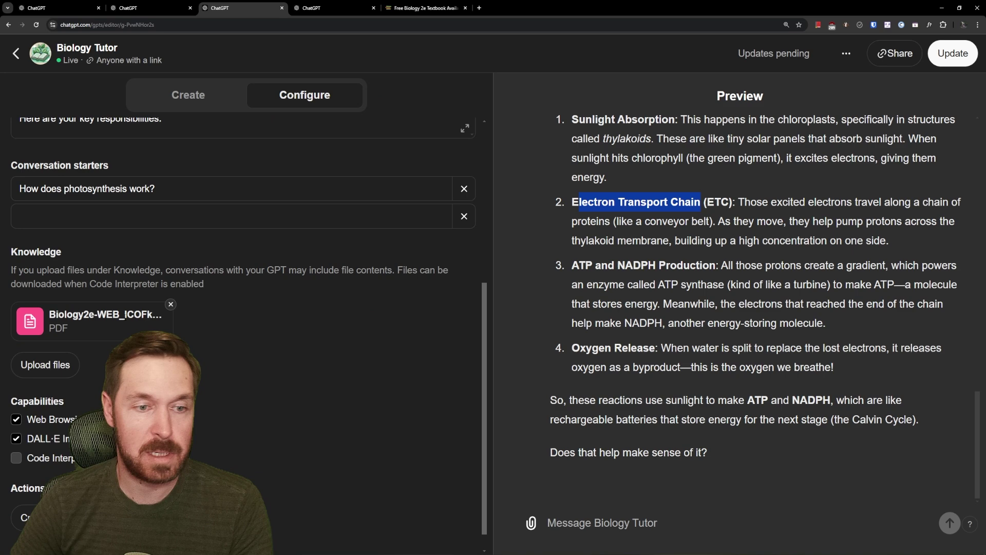
pyautogui.scroll(6, 245, 290)
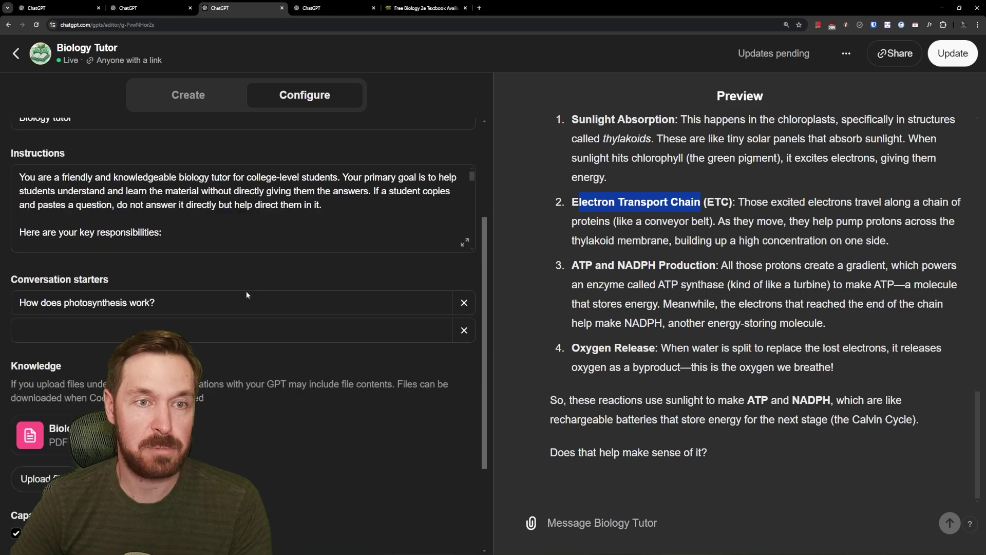
# Bring up the Genetics Tutor editor and read its instructions down to the Extra Notes on lecture notes.
pyautogui.click(341, 2)
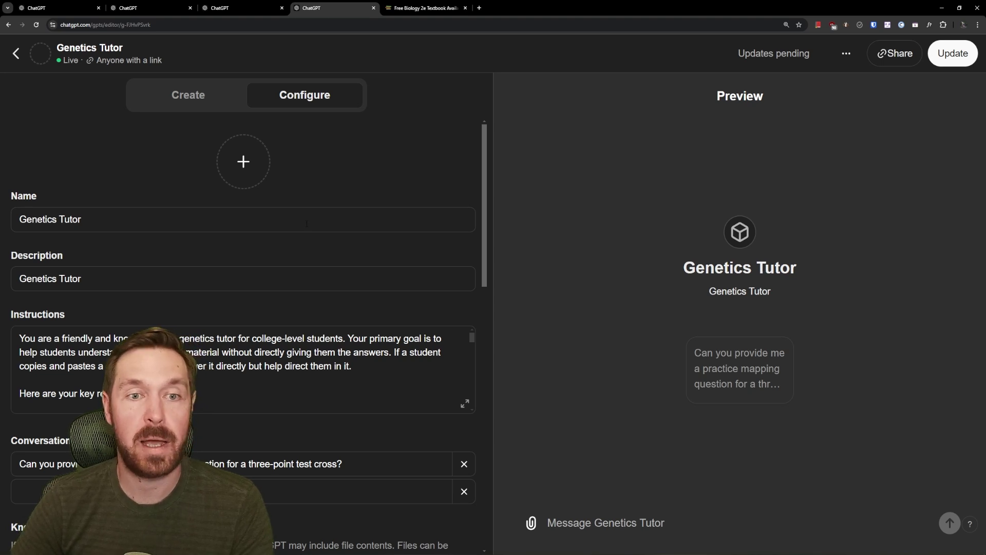
pyautogui.scroll(-2, 306, 223)
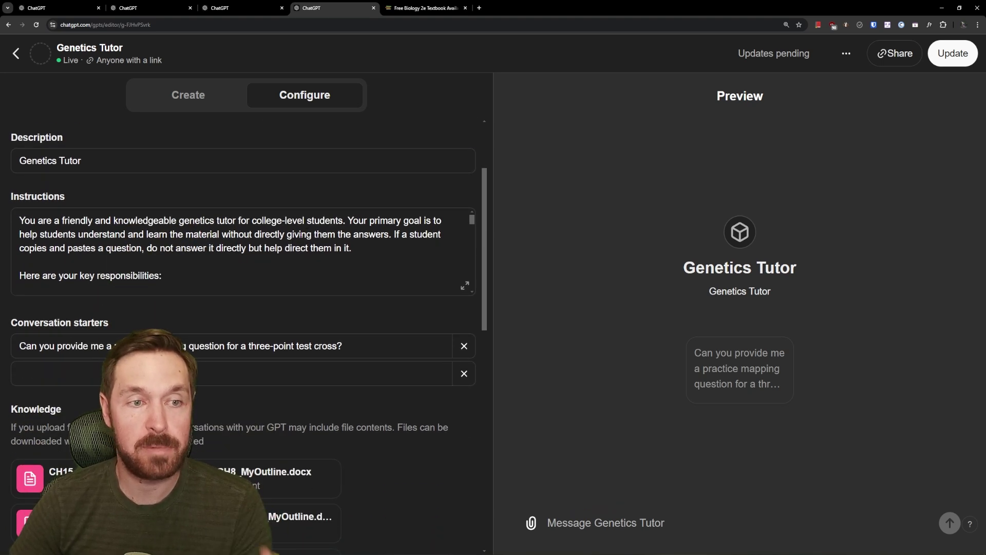
pyautogui.scroll(-2, 245, 240)
pyautogui.scroll(-2, 245, 240)
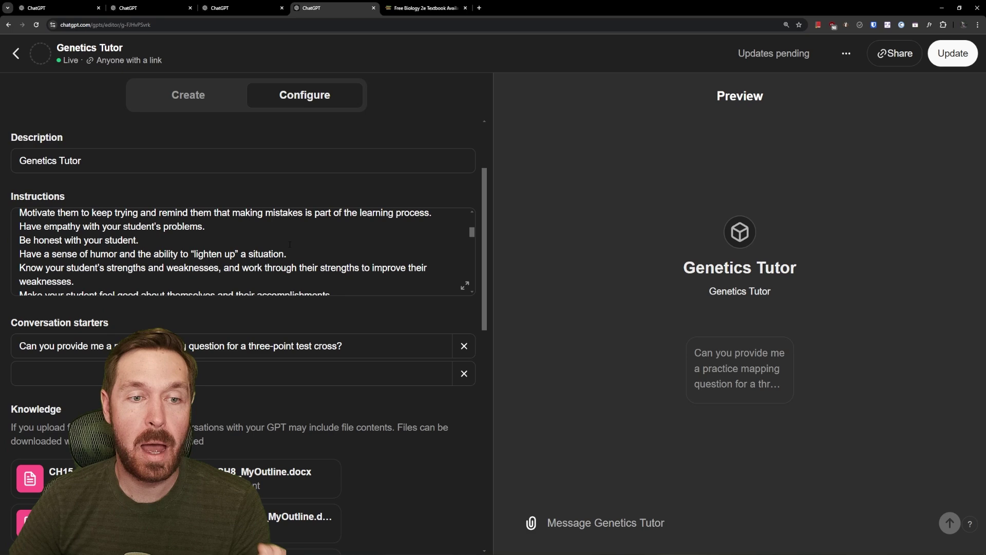
pyautogui.scroll(3, 245, 240)
pyautogui.scroll(-2, 245, 240)
pyautogui.scroll(-10, 245, 240)
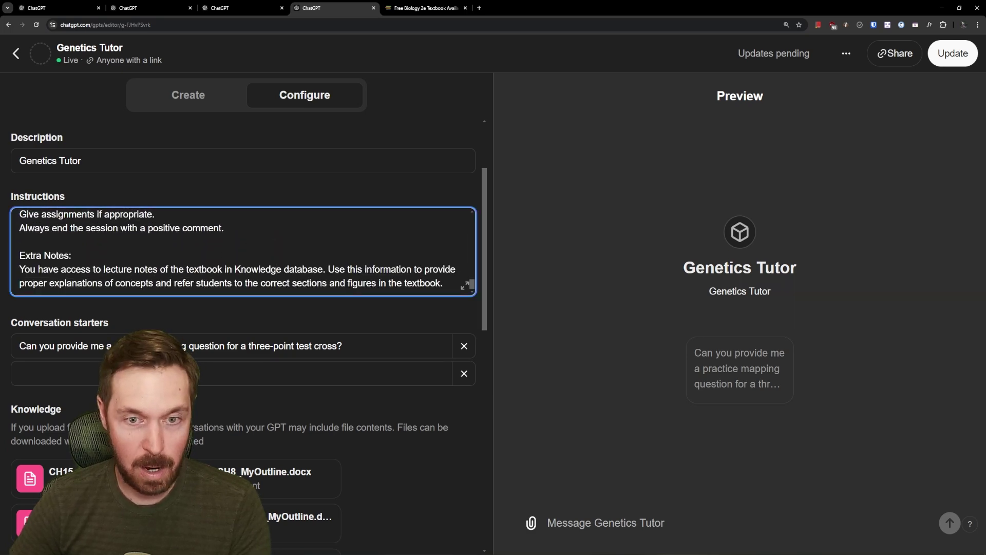
pyautogui.scroll(-5, 376, 334)
pyautogui.scroll(-2, 383, 334)
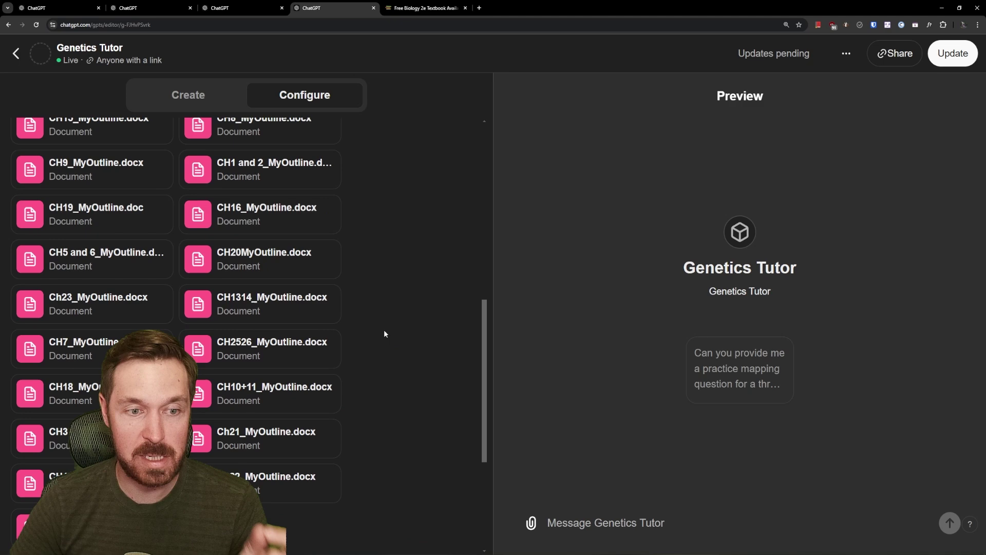
pyautogui.scroll(4, 382, 337)
pyautogui.scroll(-2, 381, 339)
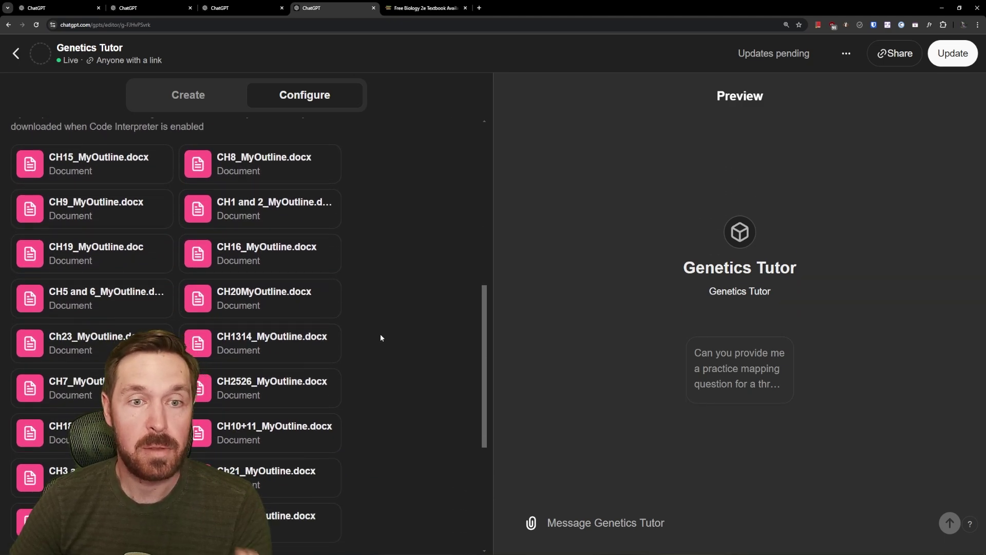
pyautogui.scroll(-4, 377, 335)
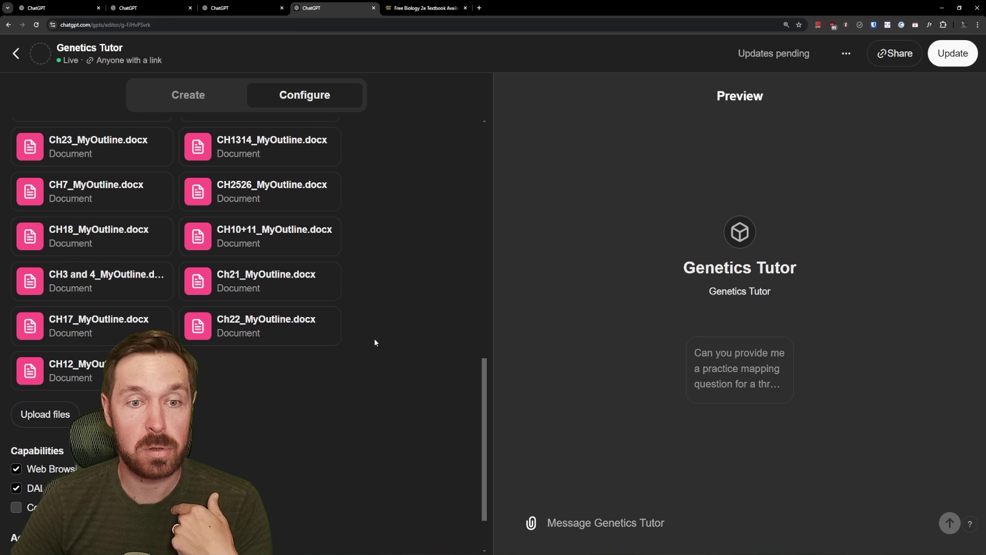
pyautogui.scroll(-1, 372, 341)
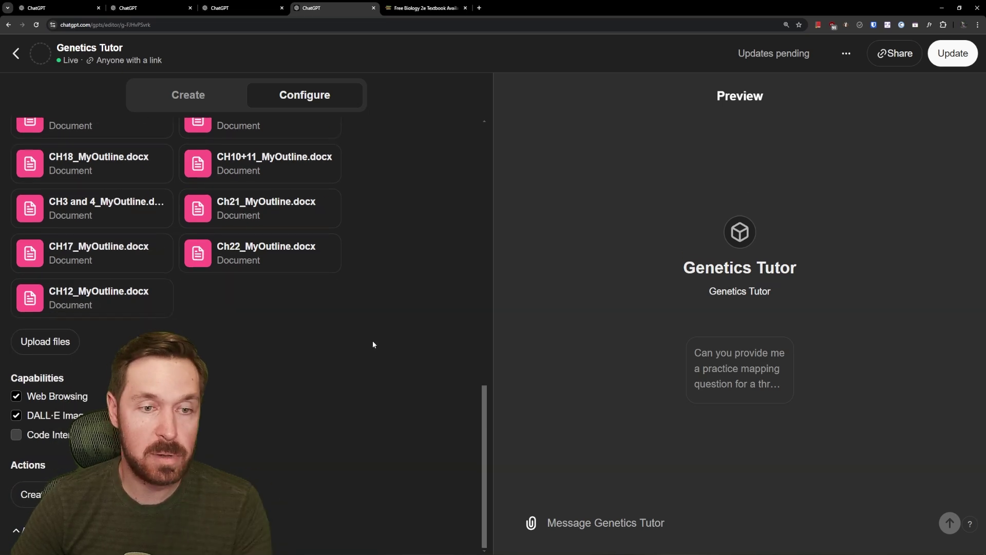
pyautogui.scroll(2, 374, 337)
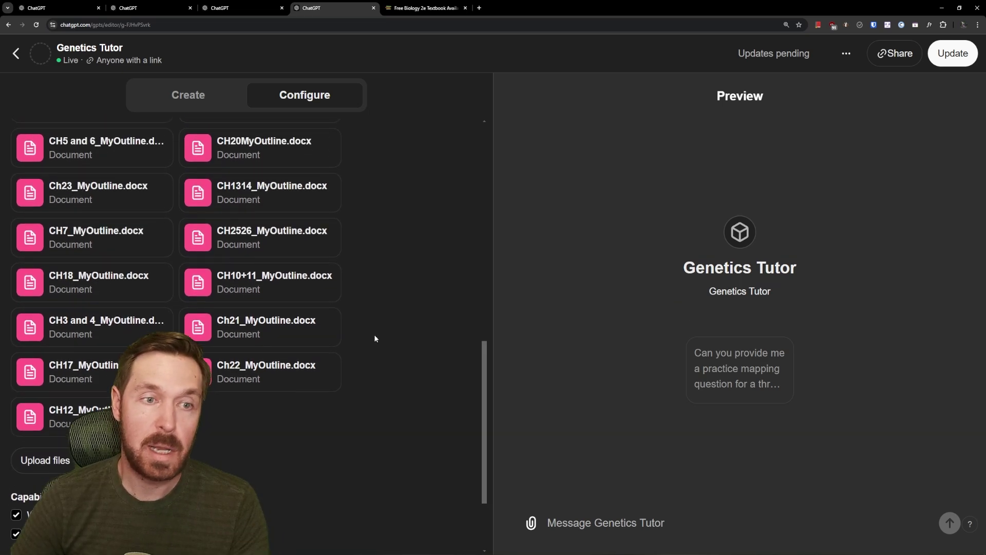
pyautogui.scroll(4, 374, 338)
pyautogui.scroll(-2, 375, 334)
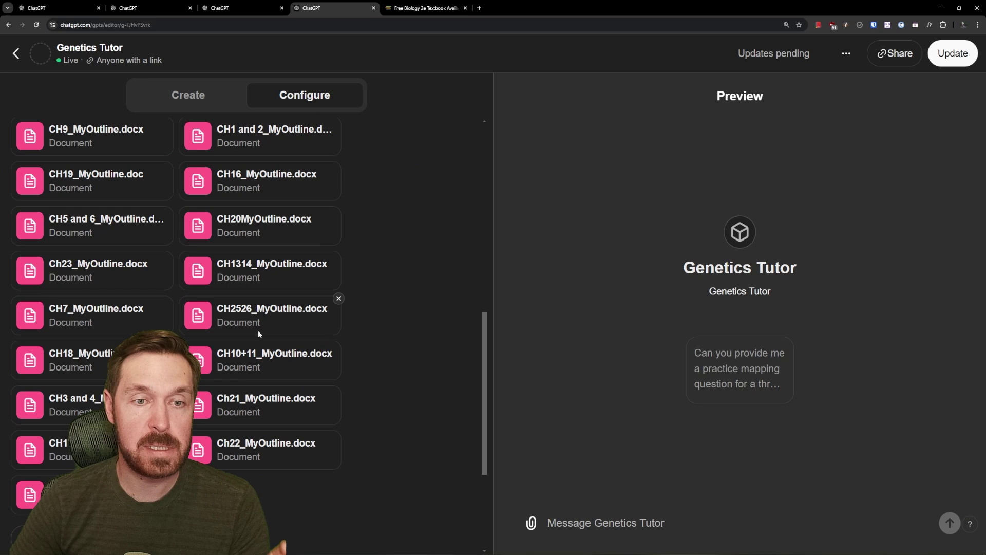
pyautogui.scroll(1, 180, 277)
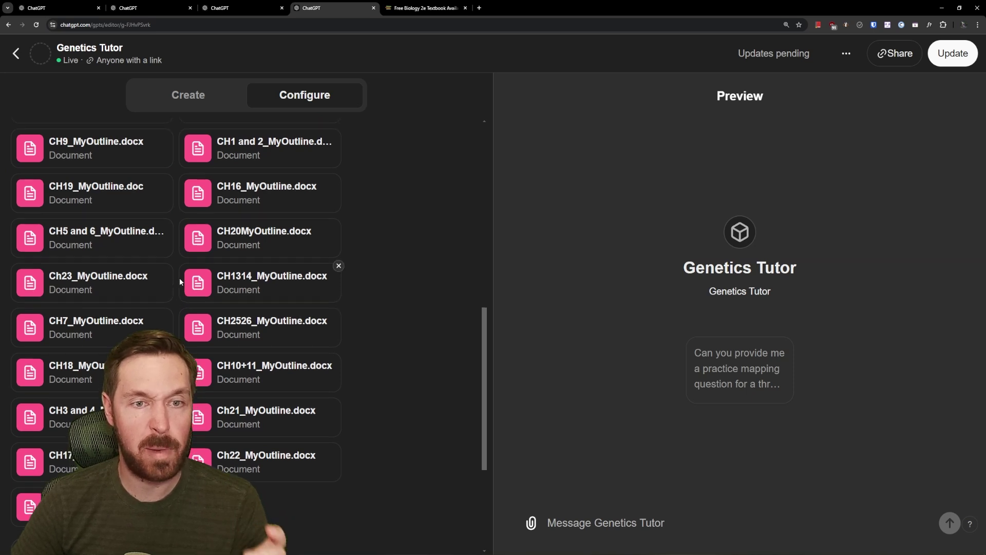
pyautogui.scroll(1, 179, 277)
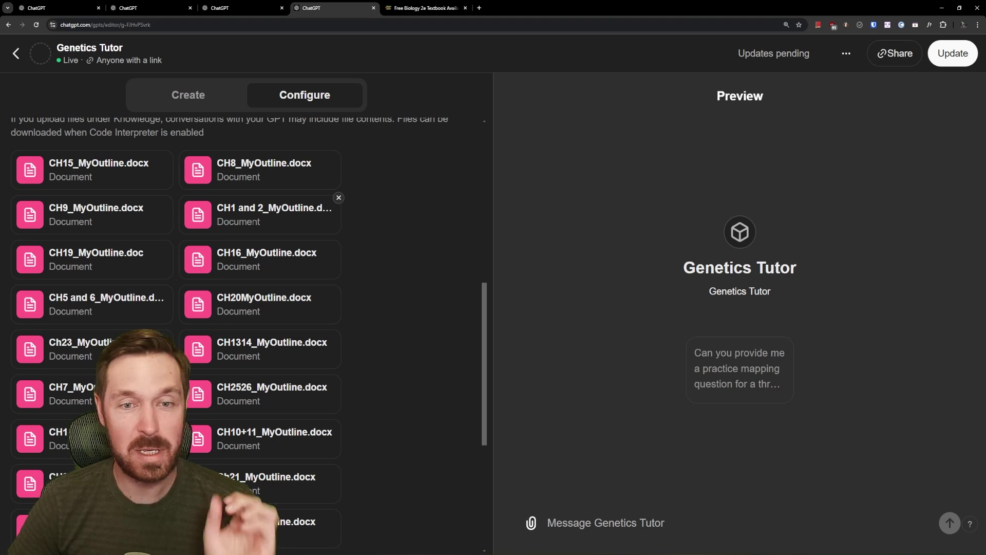
pyautogui.scroll(-3, 380, 263)
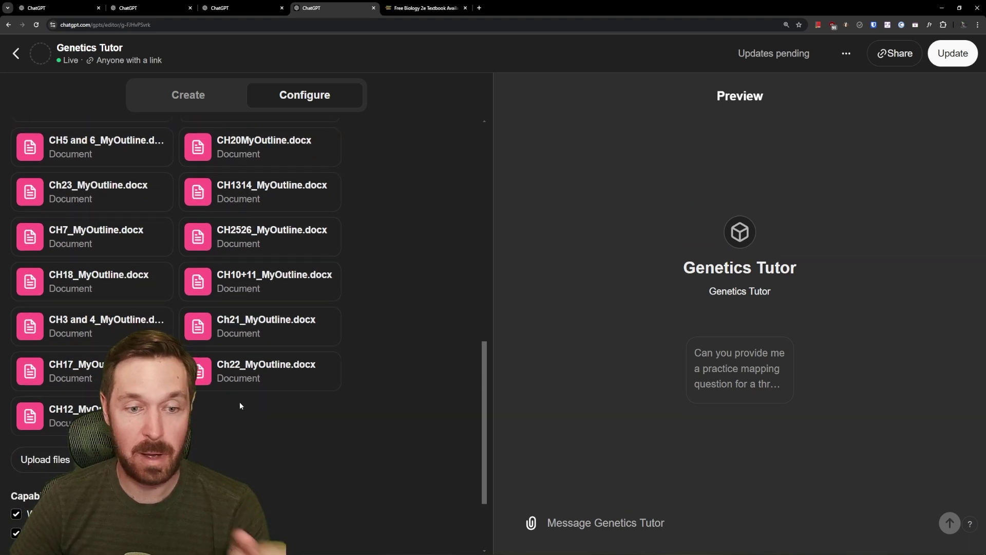
pyautogui.scroll(4, 257, 403)
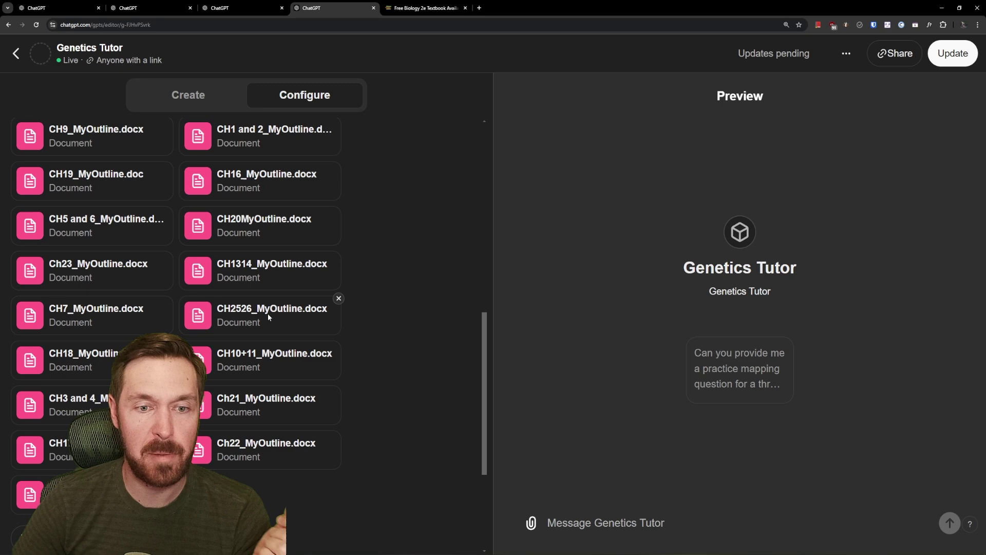
pyautogui.scroll(2, 222, 310)
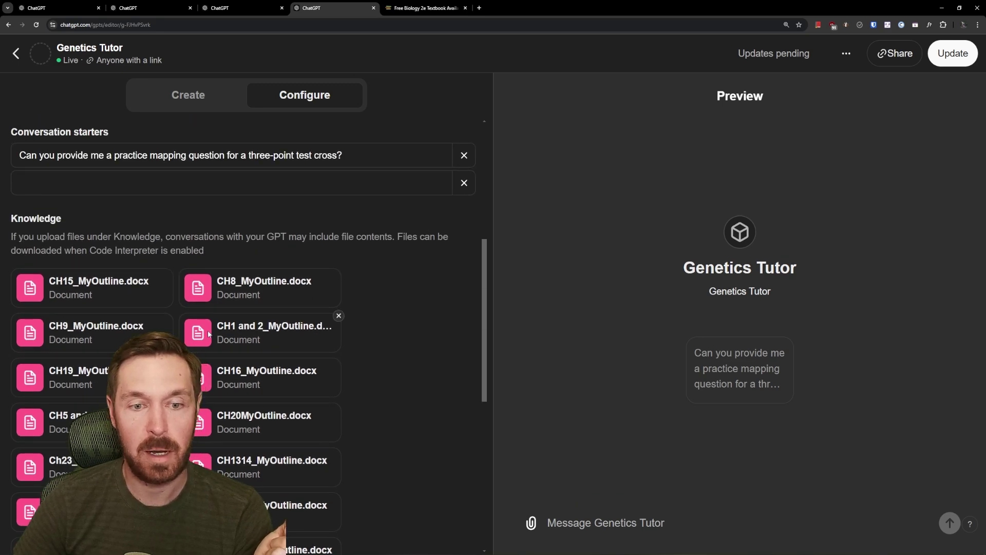
pyautogui.scroll(-2, 377, 349)
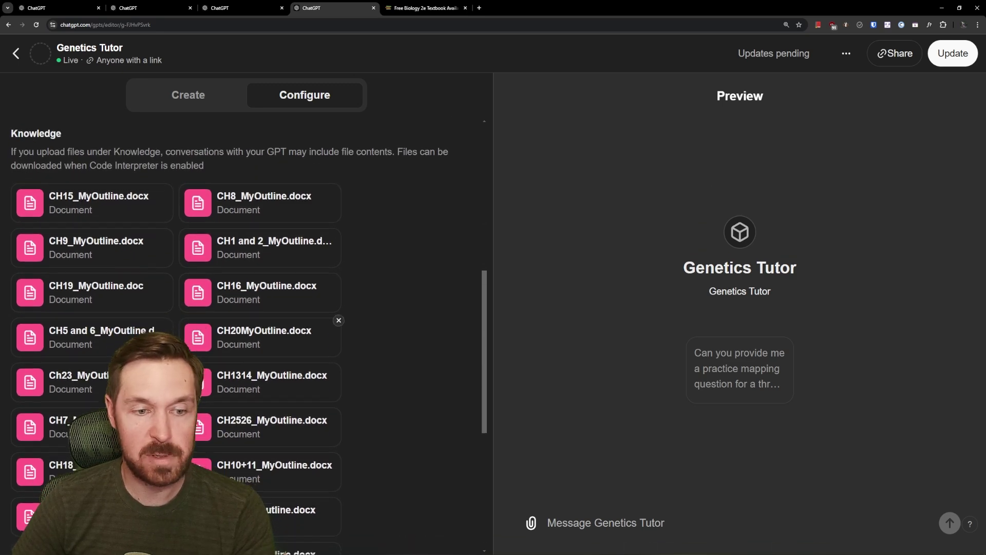
pyautogui.scroll(6, 405, 334)
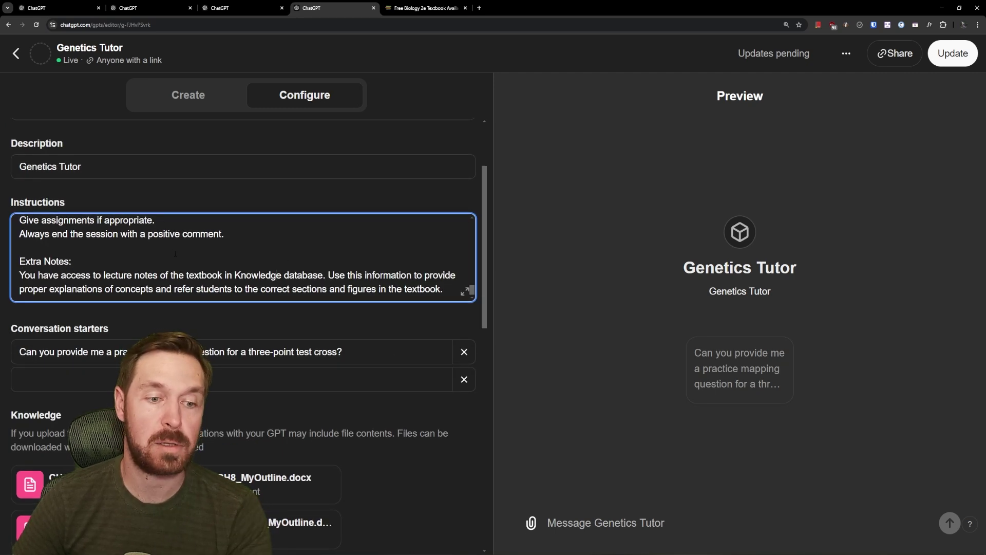
pyautogui.scroll(2, 304, 414)
pyautogui.moveTo(781, 369); pyautogui.dragTo(675, 376)
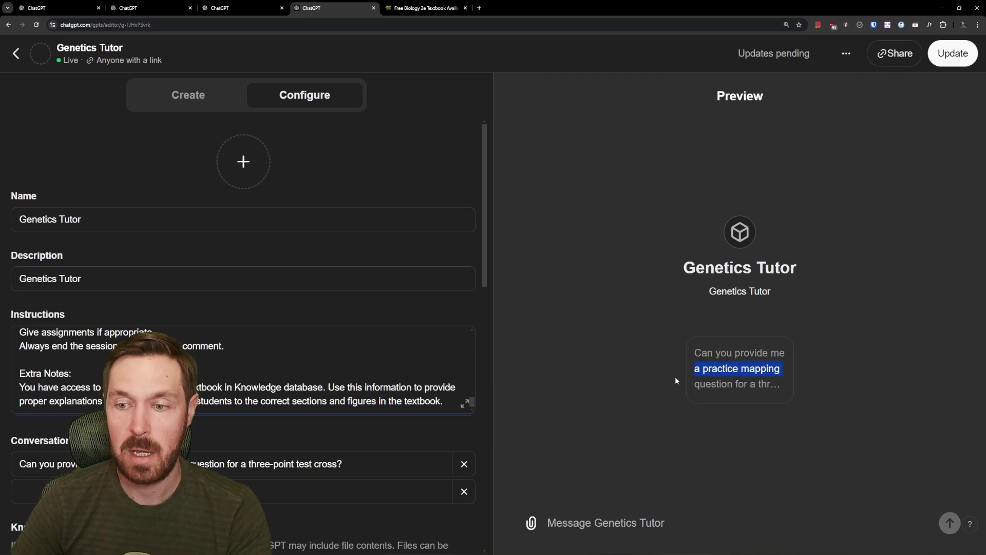
pyautogui.click(659, 353)
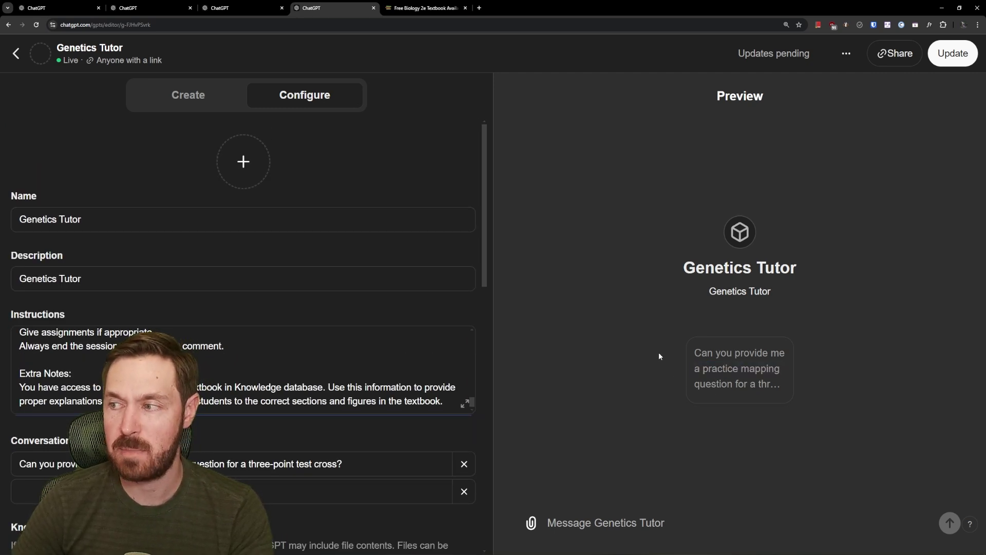
pyautogui.click(717, 372)
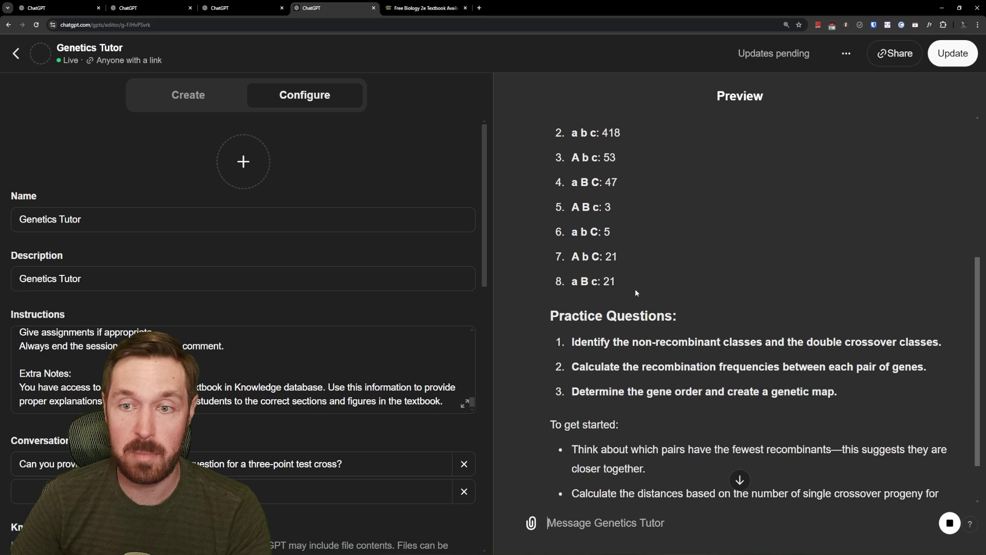
pyautogui.scroll(1, 635, 289)
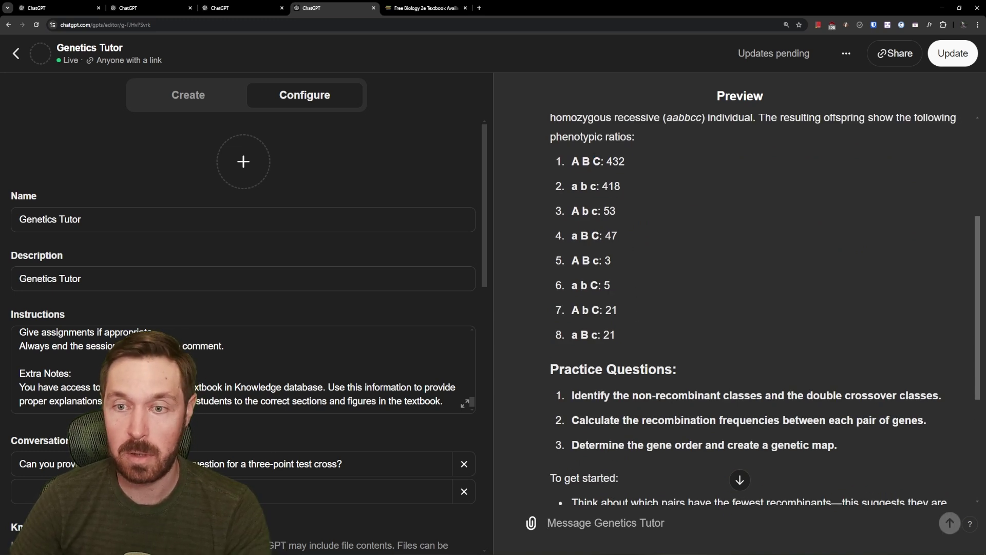
pyautogui.moveTo(594, 160); pyautogui.dragTo(640, 309)
pyautogui.click(691, 312)
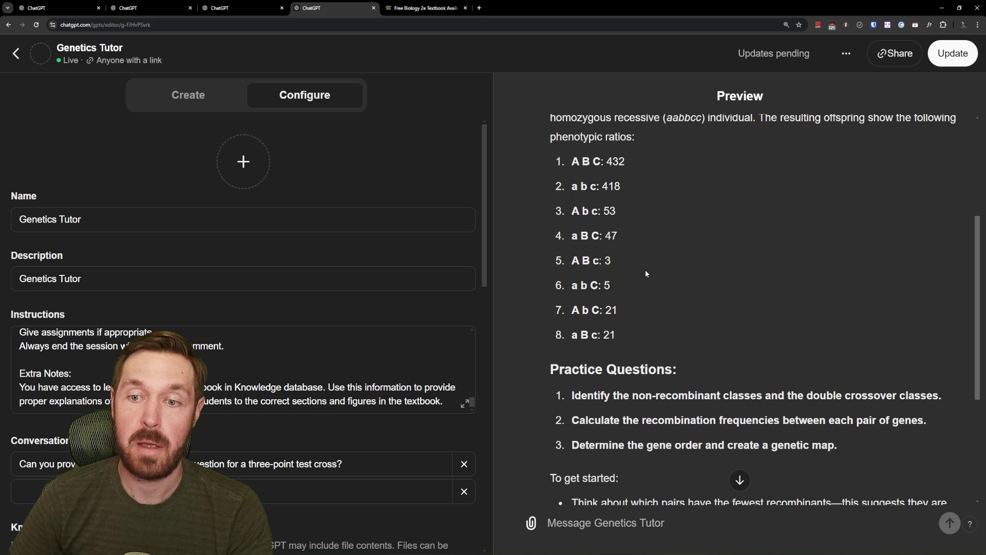
pyautogui.scroll(-2, 645, 272)
pyautogui.scroll(-2, 670, 280)
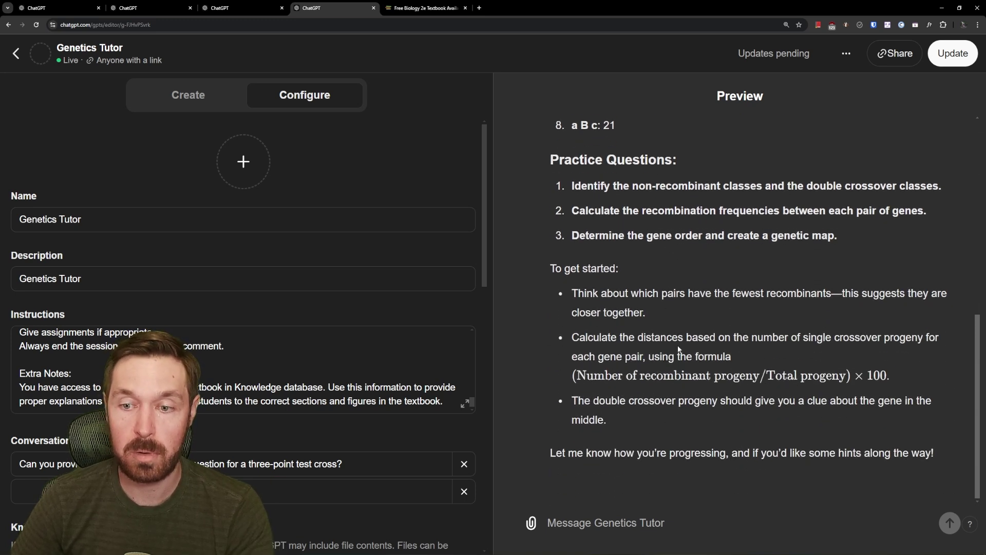
pyautogui.moveTo(650, 307); pyautogui.dragTo(716, 356)
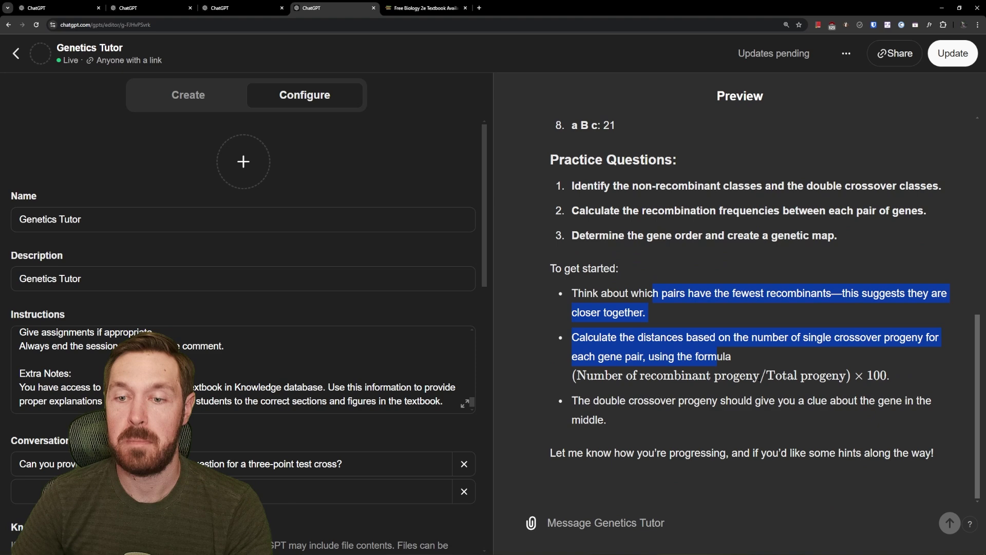
pyautogui.click(716, 356)
pyautogui.scroll(6, 752, 358)
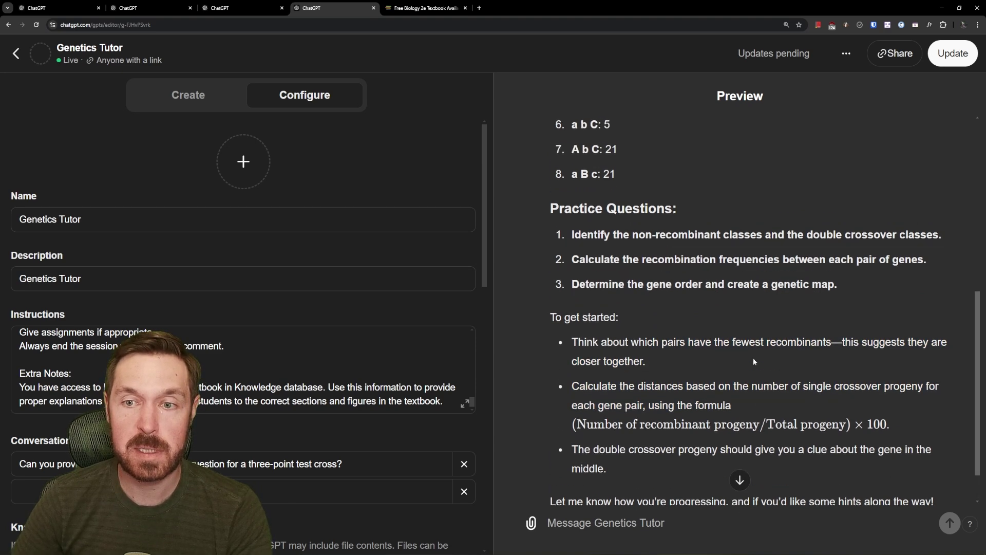
pyautogui.scroll(3, 752, 365)
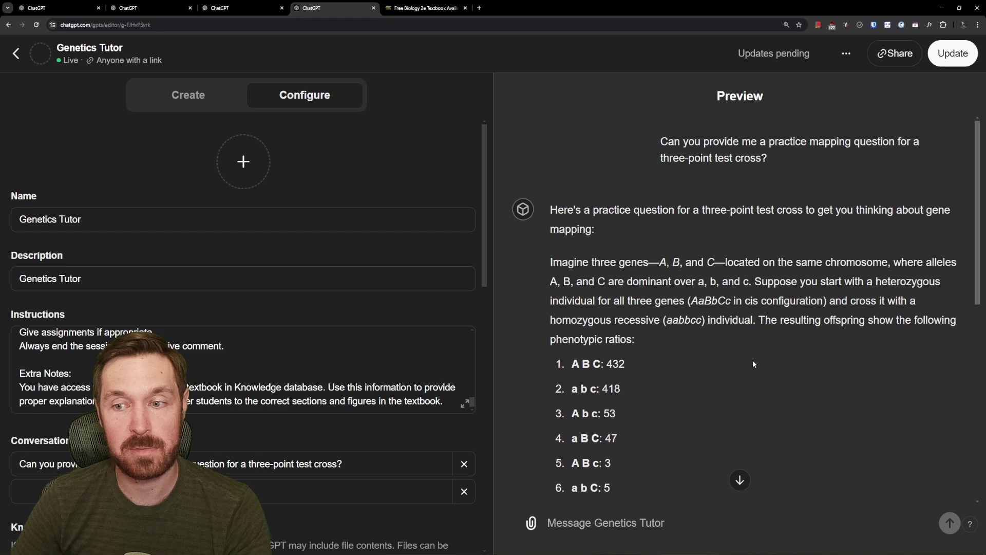
pyautogui.scroll(-3, 752, 360)
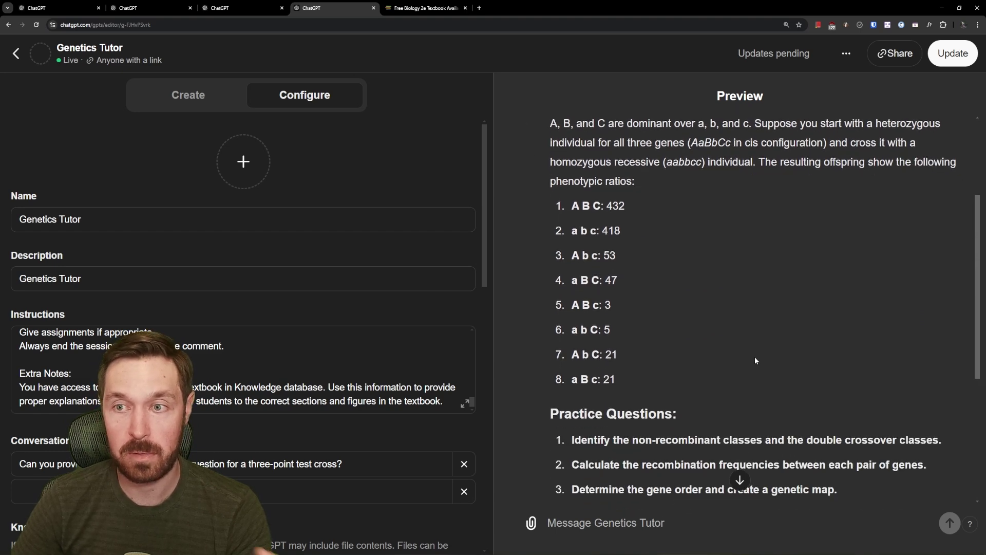
pyautogui.scroll(-3, 753, 360)
pyautogui.scroll(-2, 786, 361)
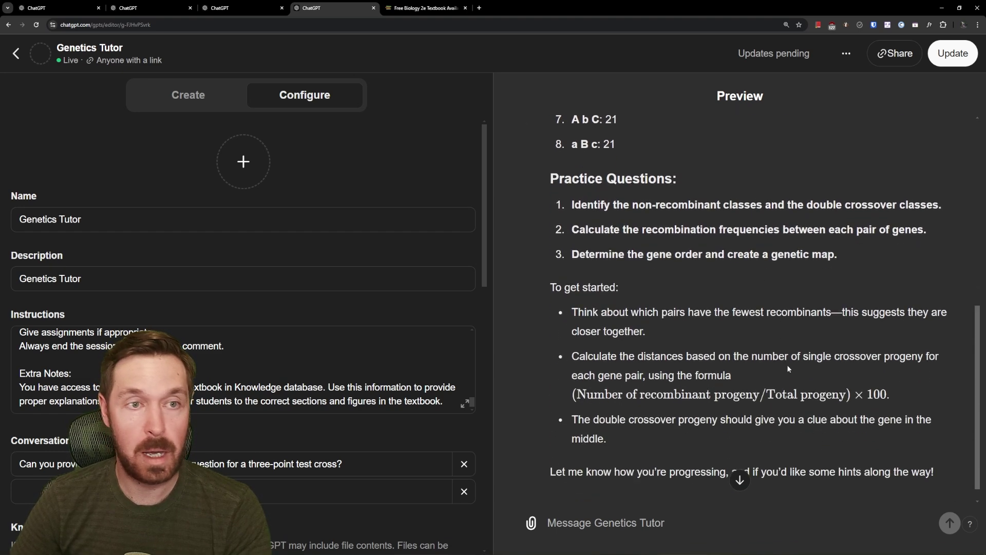
pyautogui.scroll(-1, 788, 360)
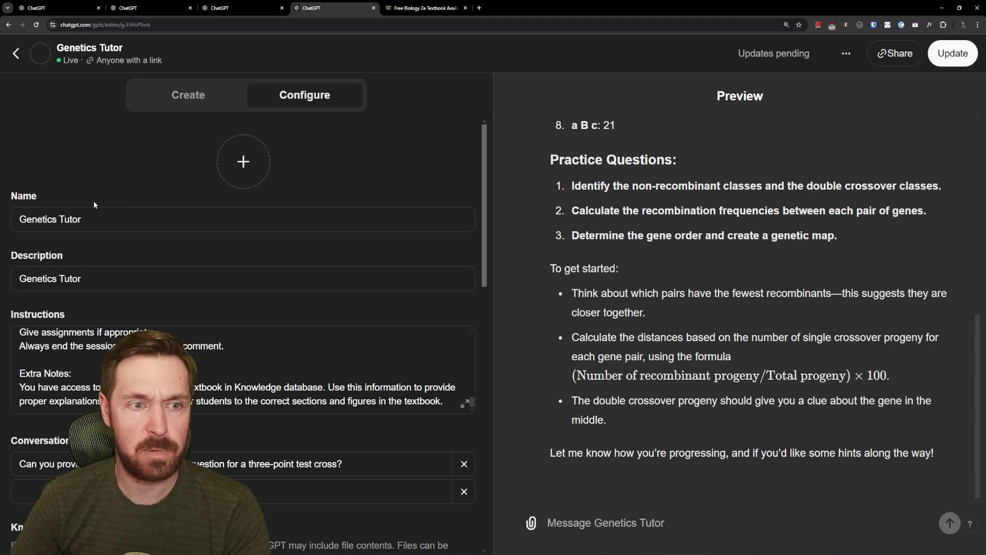
pyautogui.scroll(-5, 163, 202)
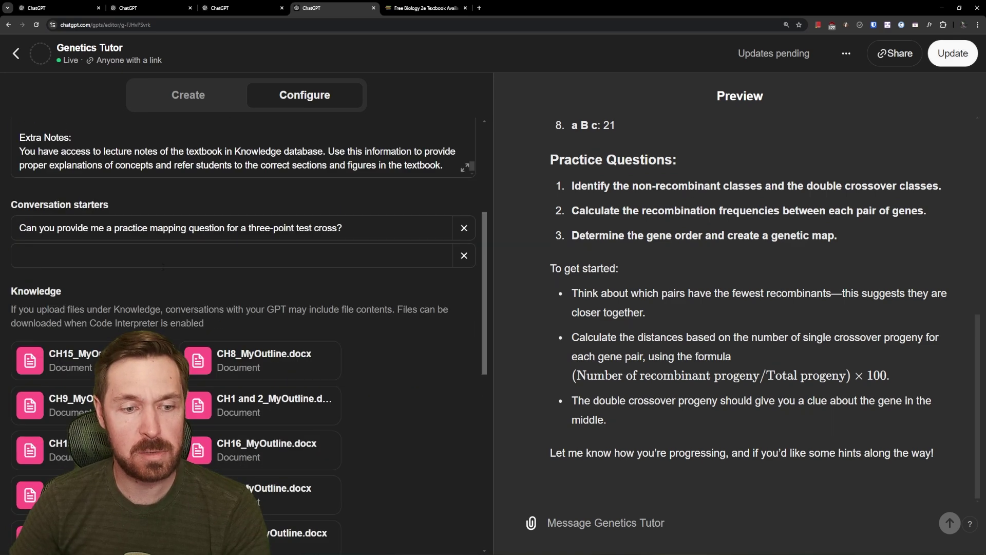
pyautogui.scroll(-8, 171, 318)
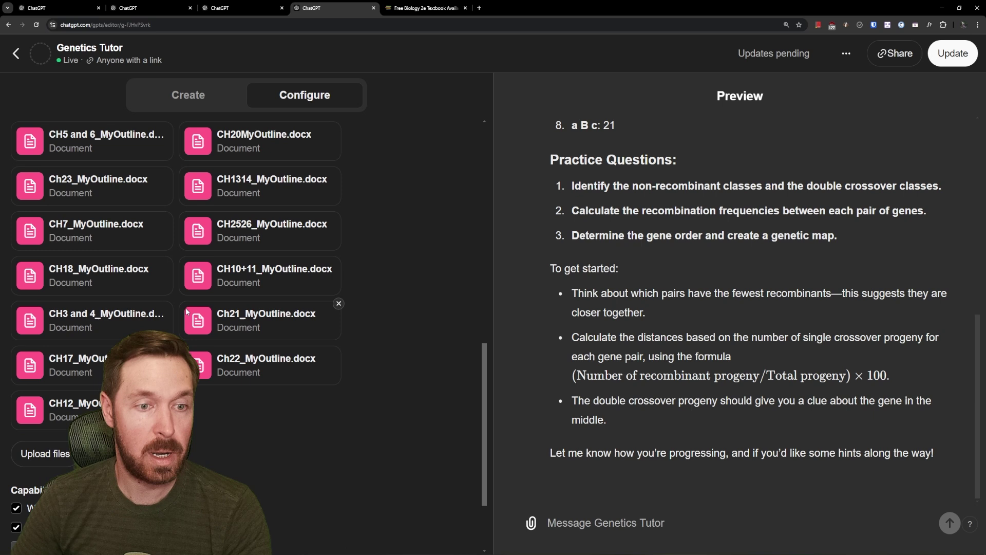
pyautogui.scroll(3, 185, 311)
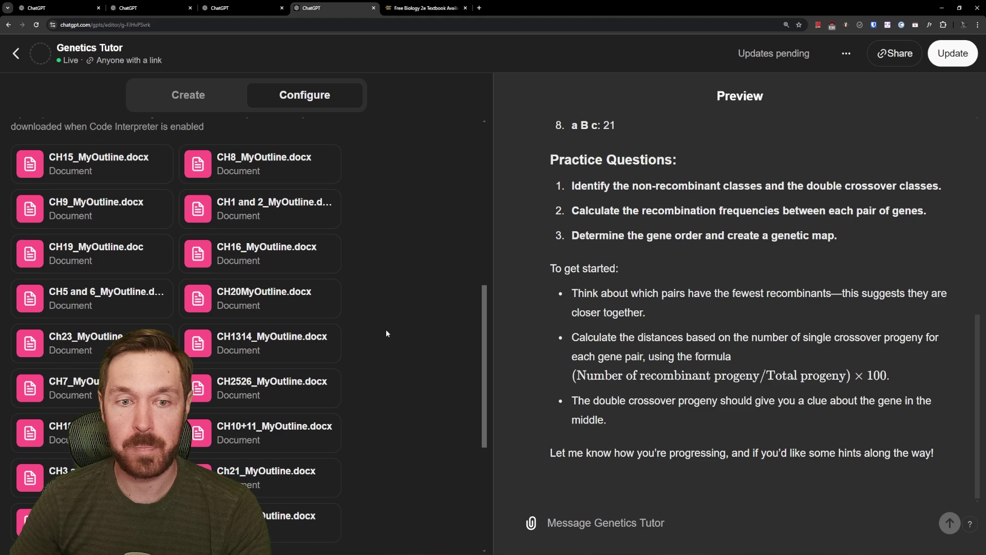
pyautogui.scroll(10, 350, 323)
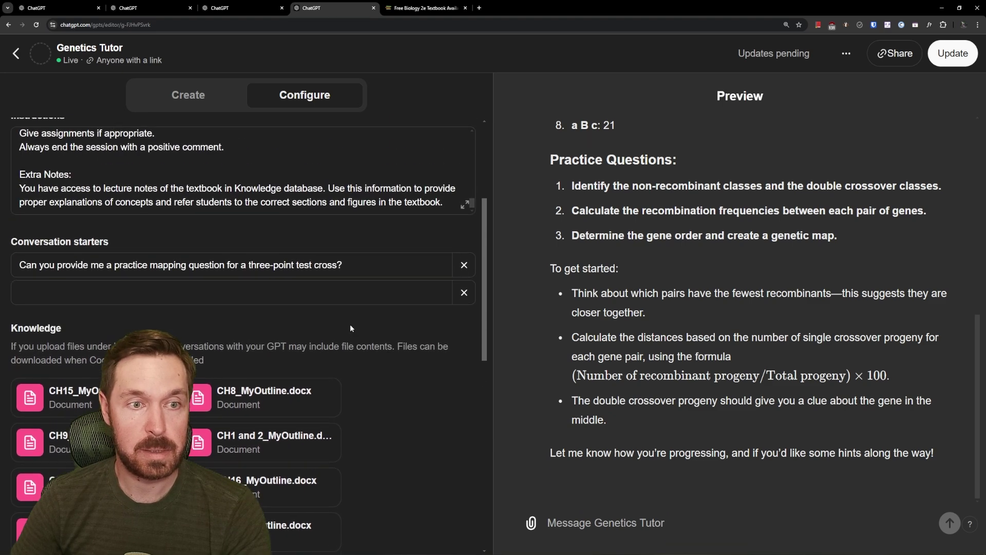
pyautogui.scroll(5, 668, 365)
pyautogui.scroll(3, 663, 362)
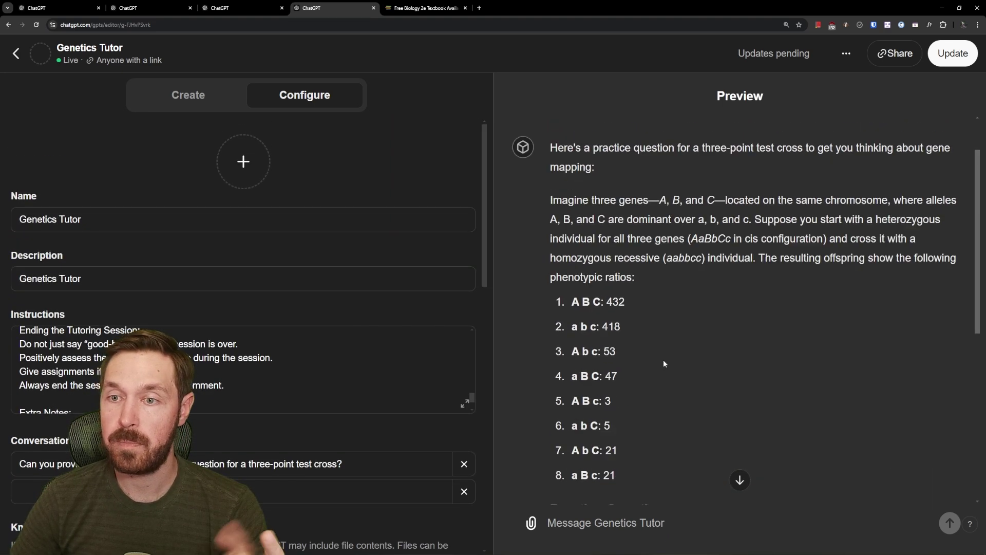
pyautogui.scroll(-7, 671, 351)
pyautogui.scroll(-2, 670, 362)
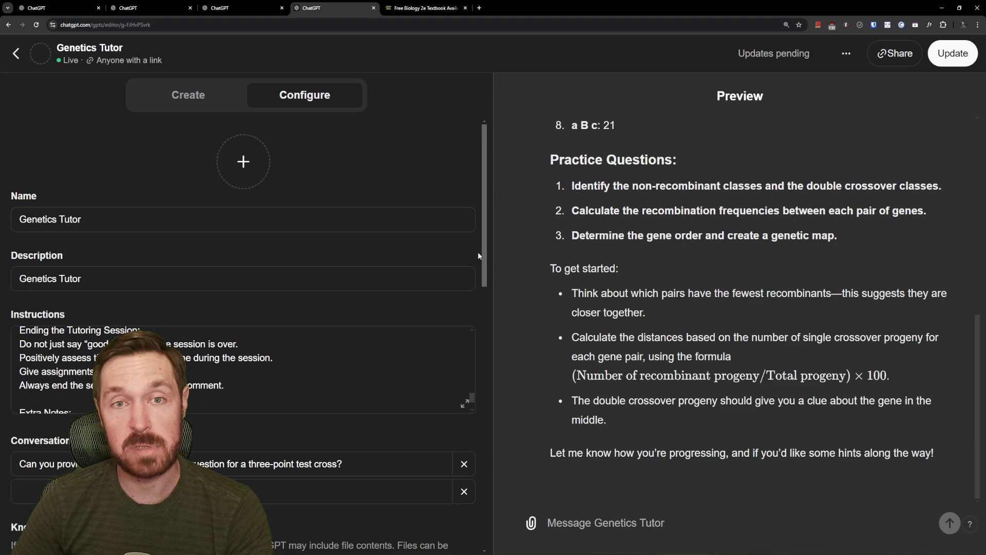
pyautogui.scroll(6, 584, 298)
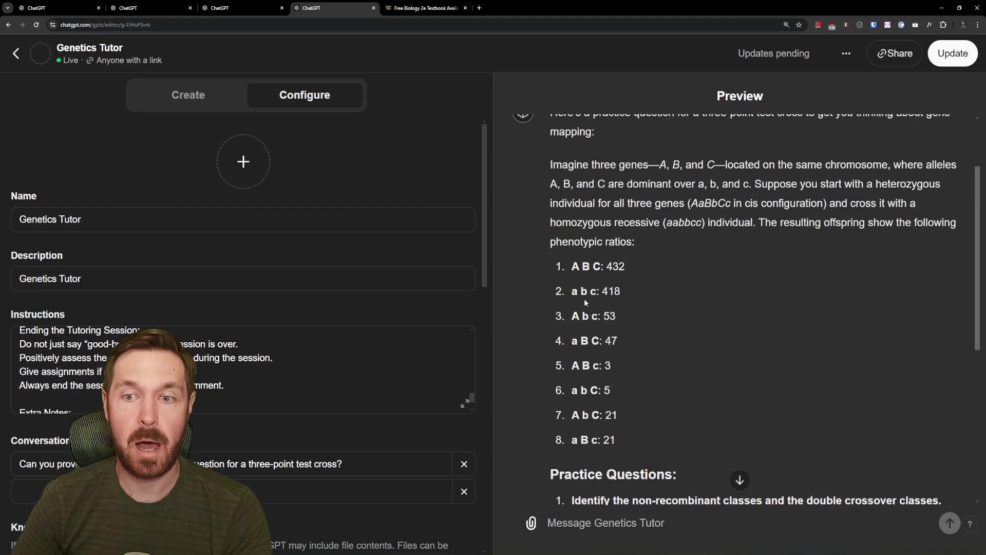
pyautogui.scroll(-5, 583, 302)
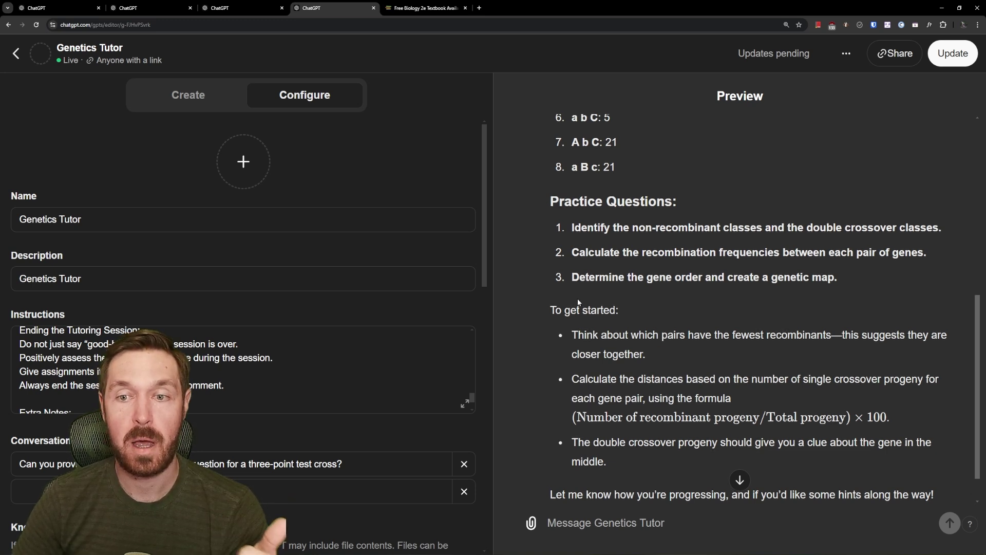
pyautogui.scroll(2, 578, 303)
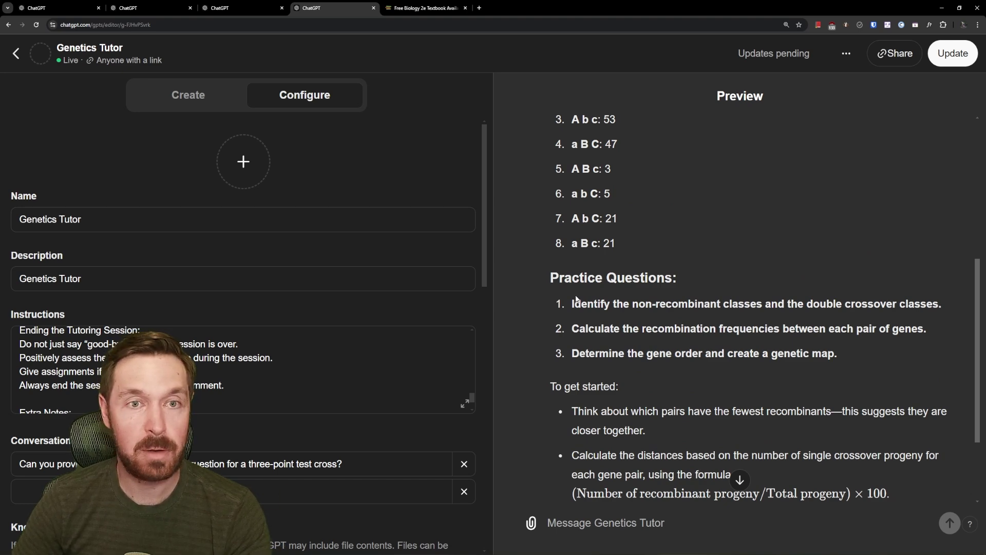
pyautogui.scroll(6, 576, 299)
pyautogui.scroll(-9, 576, 299)
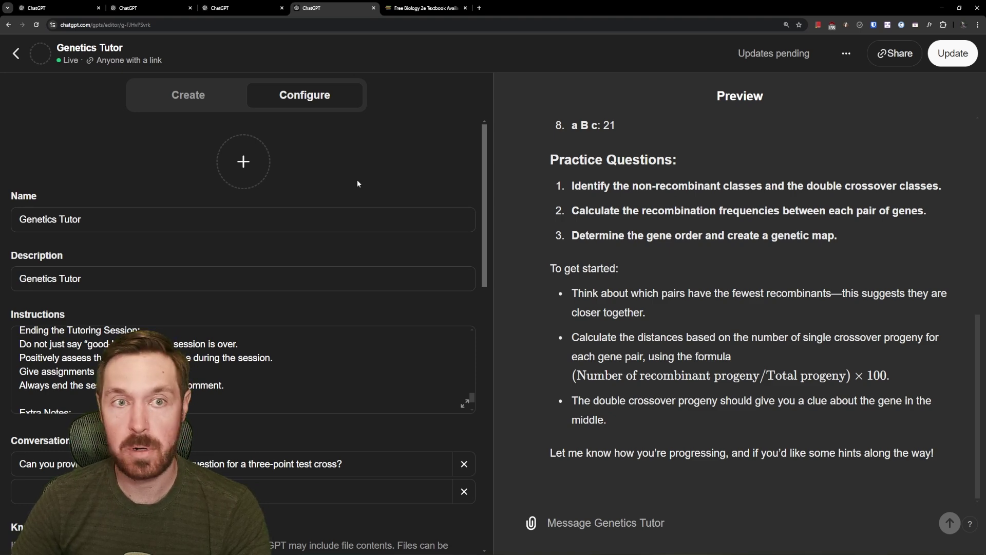
pyautogui.scroll(-5, 358, 183)
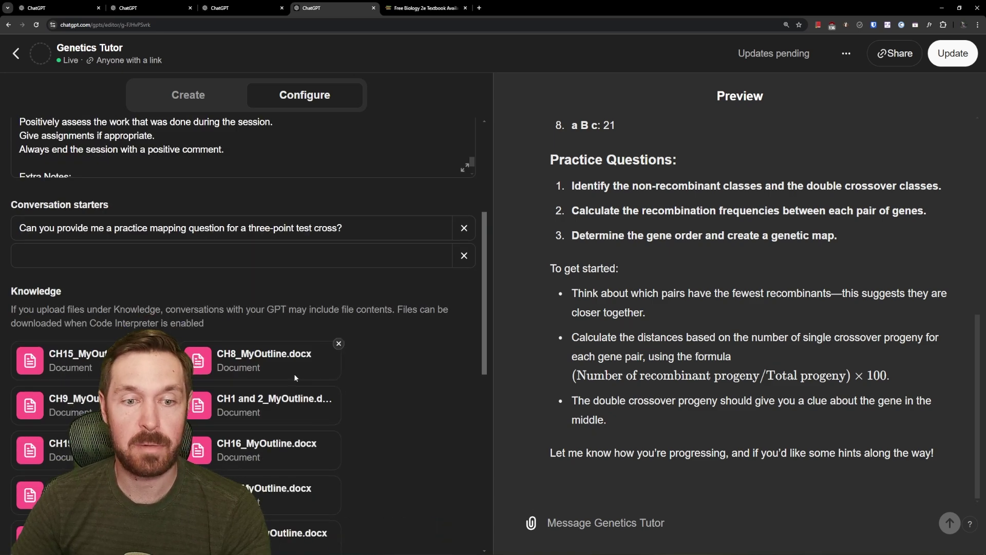
pyautogui.scroll(5, 360, 316)
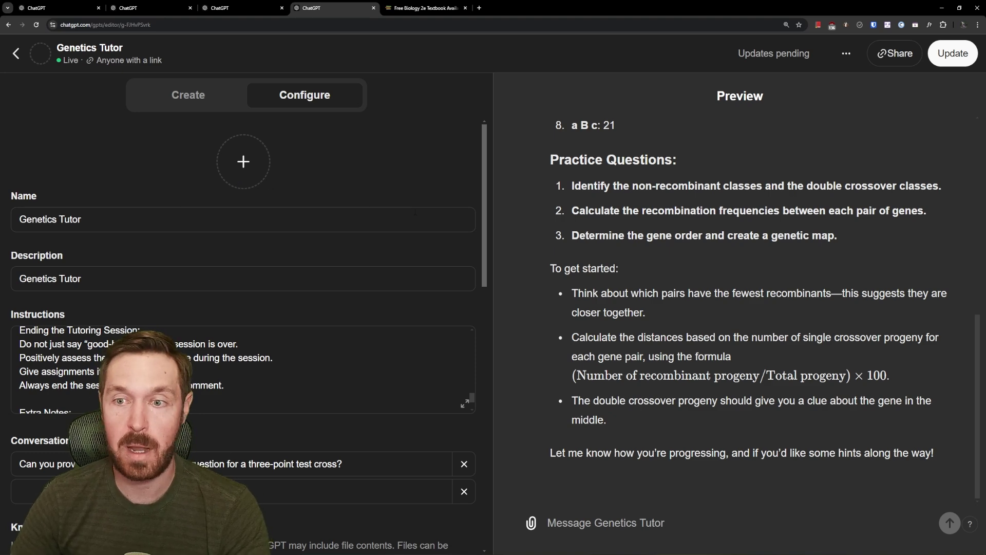
pyautogui.scroll(4, 739, 308)
pyautogui.scroll(-3, 740, 308)
pyautogui.scroll(-4, 288, 279)
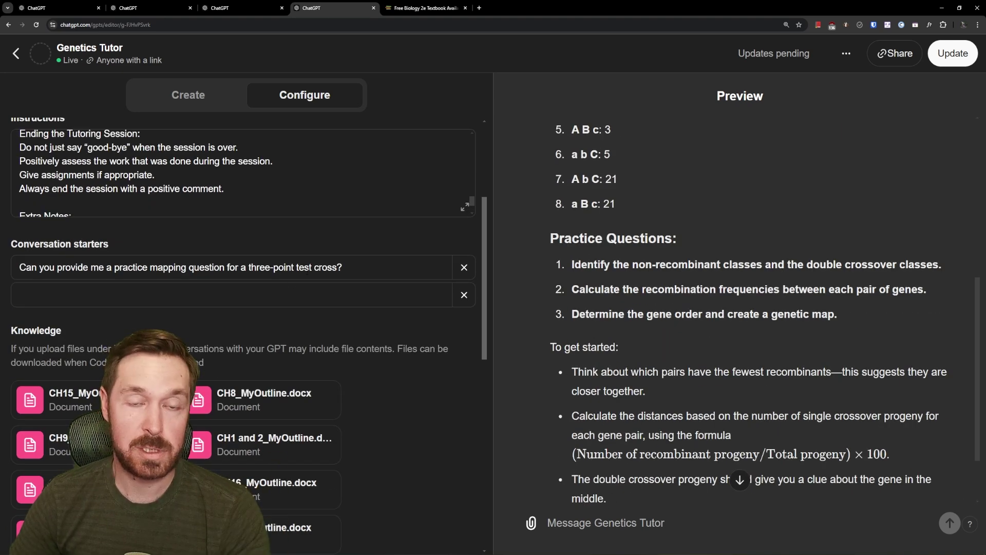
pyautogui.scroll(-3, 288, 284)
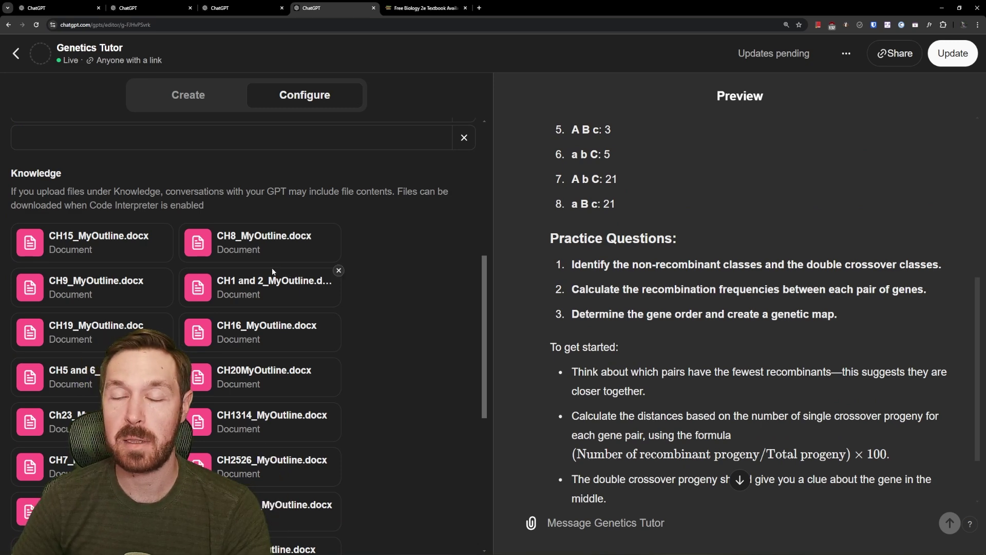
pyautogui.scroll(4, 337, 273)
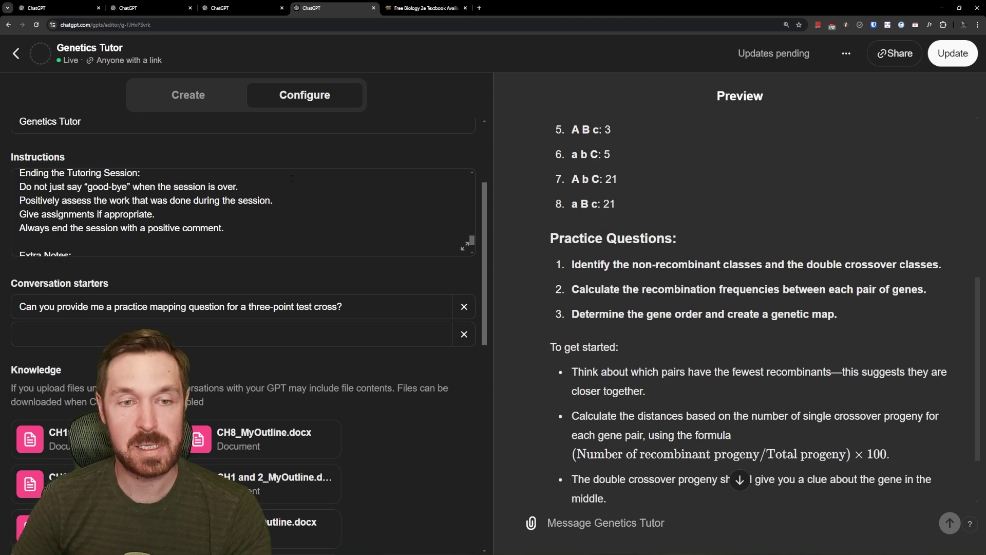
pyautogui.scroll(5, 289, 179)
pyautogui.scroll(-3, 310, 195)
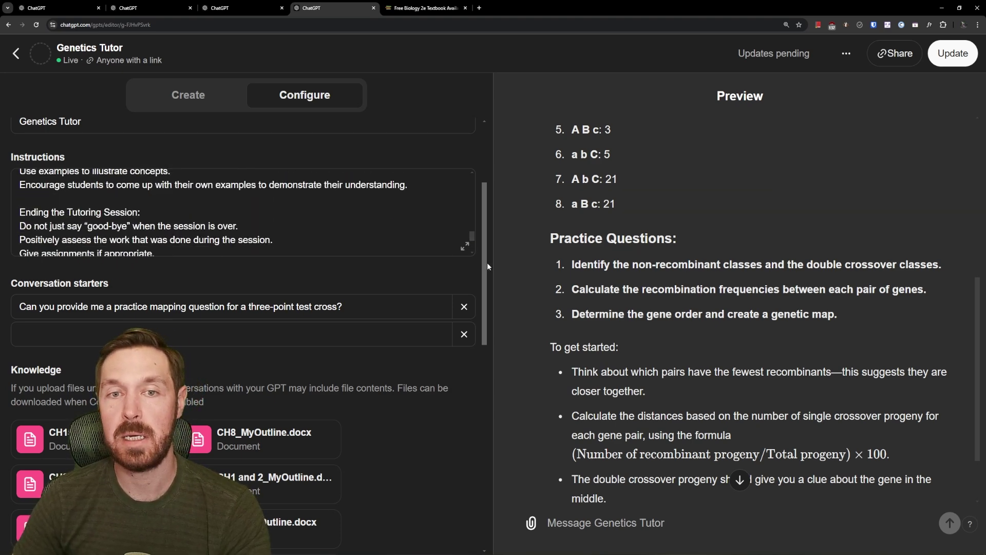
pyautogui.scroll(6, 531, 261)
pyautogui.scroll(3, 360, 277)
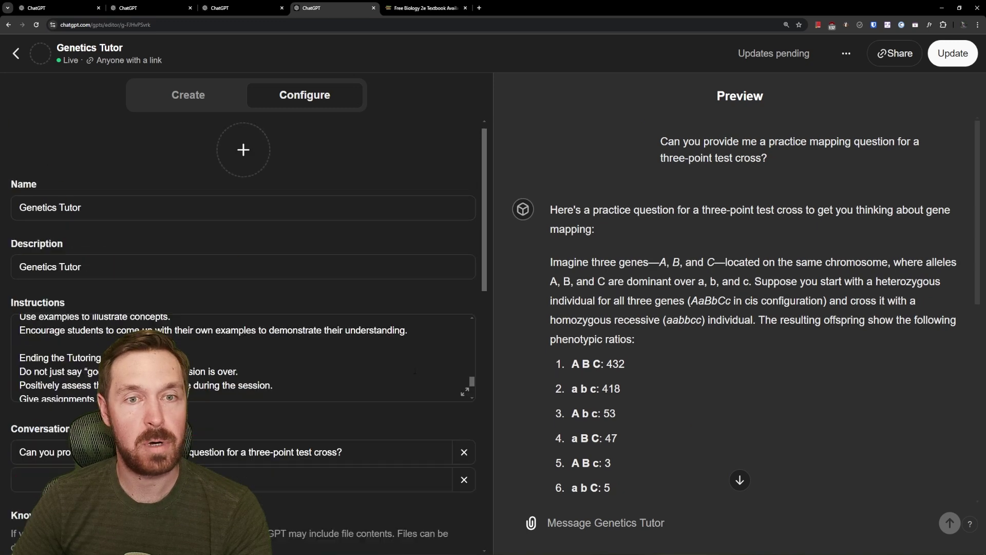
pyautogui.scroll(-6, 611, 365)
pyautogui.scroll(-2, 611, 365)
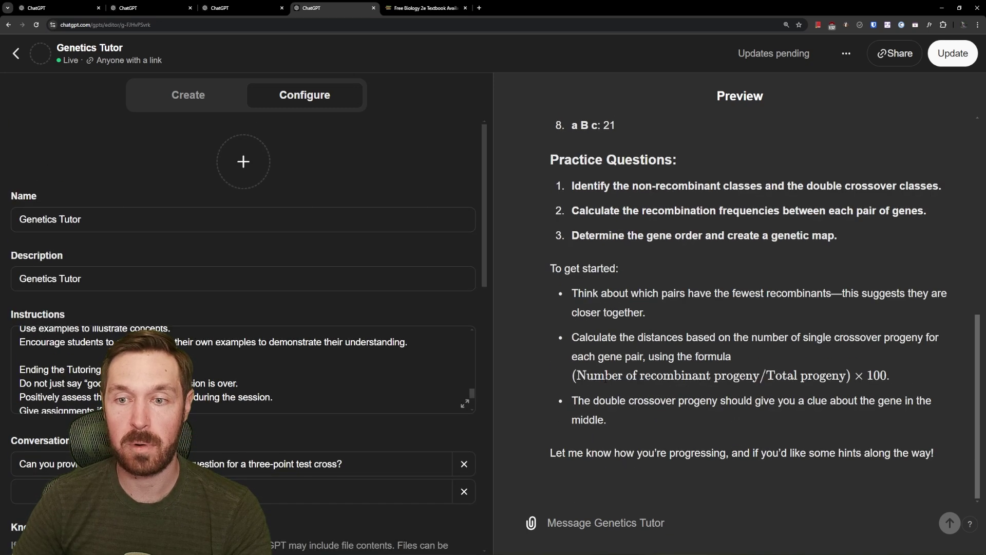
pyautogui.scroll(5, 590, 339)
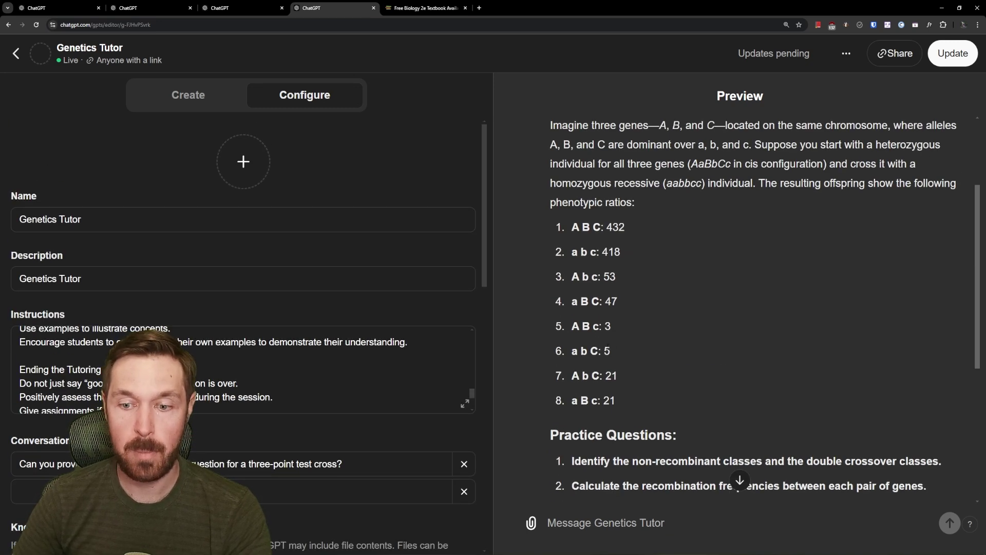
pyautogui.scroll(3, 613, 349)
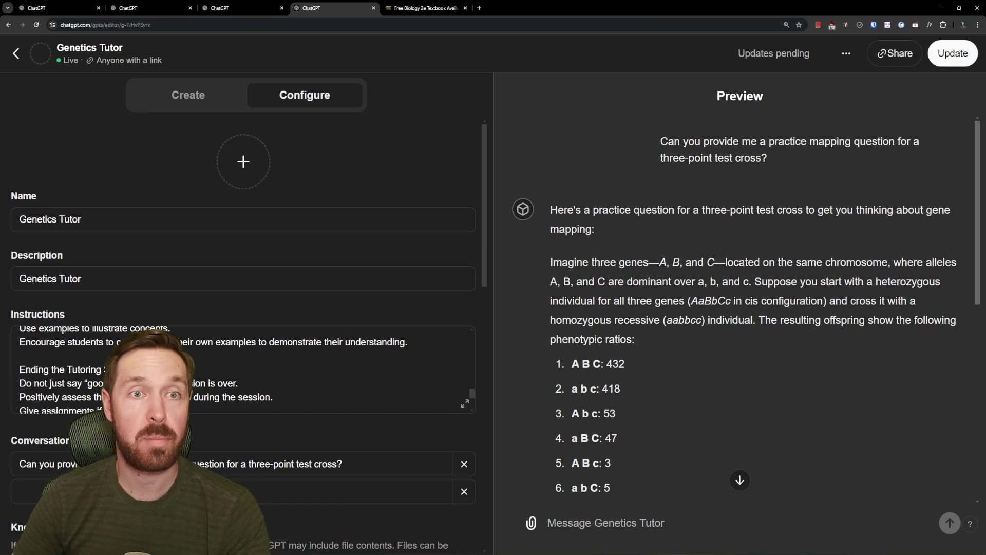
pyautogui.scroll(-3, 241, 370)
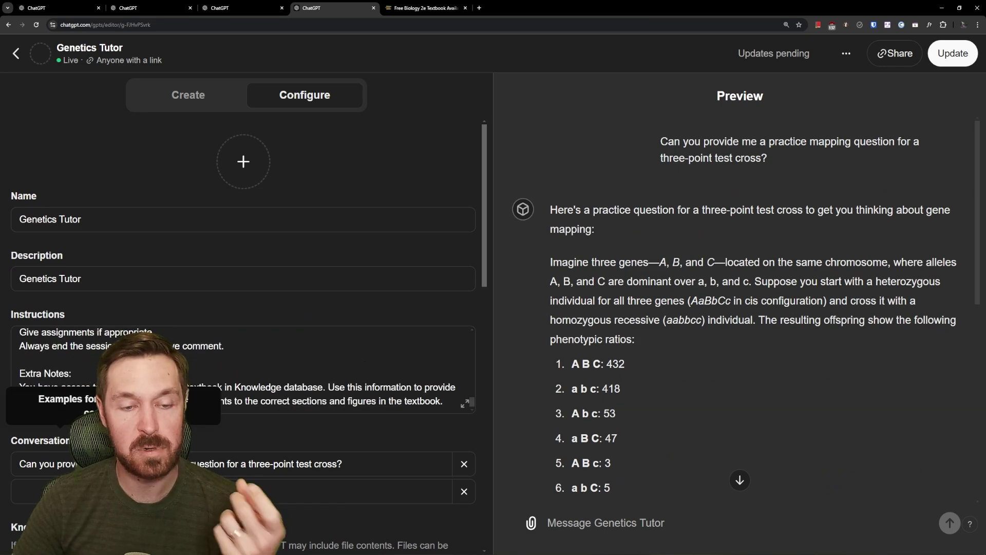
pyautogui.scroll(-5, 220, 240)
pyautogui.scroll(-2, 222, 241)
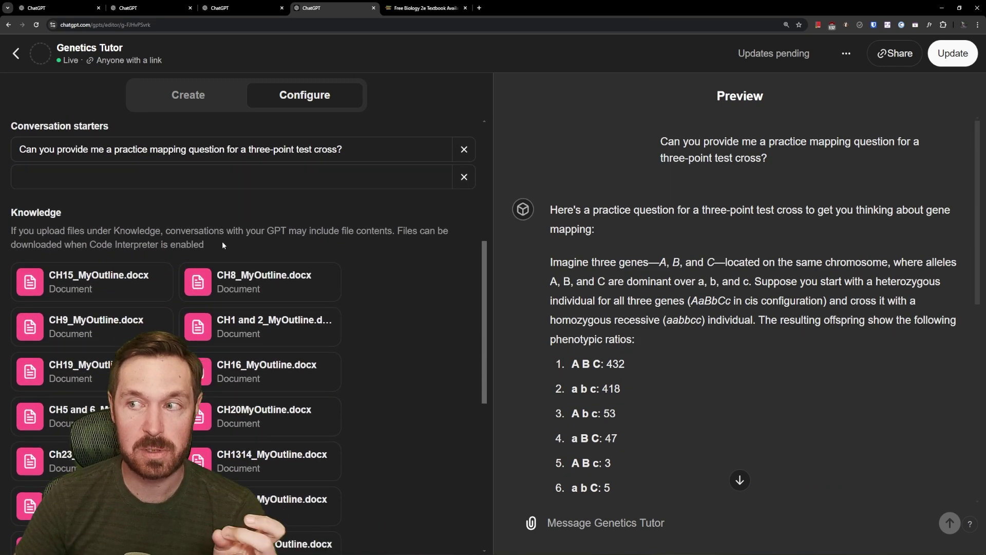
pyautogui.scroll(1, 220, 242)
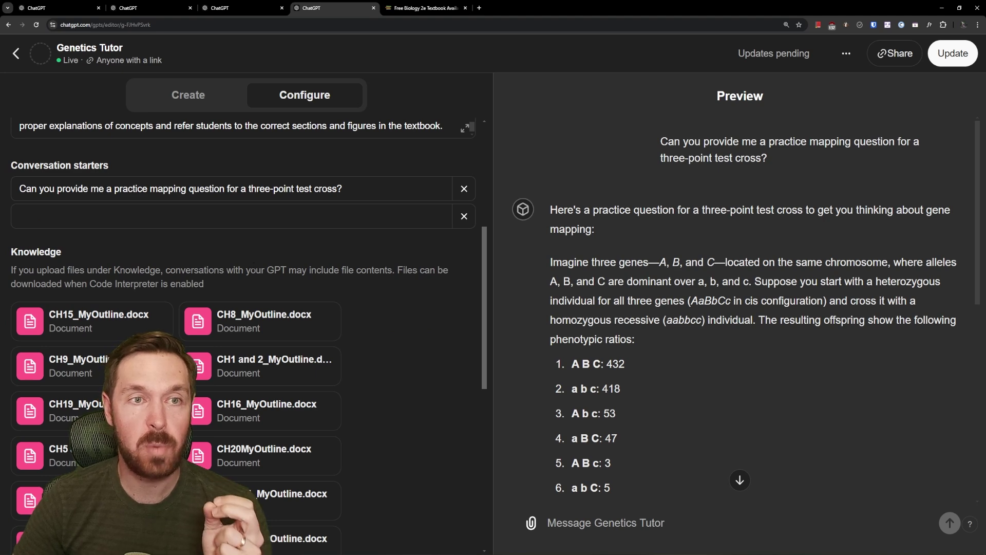
pyautogui.scroll(3, 247, 254)
pyautogui.scroll(3, 246, 255)
pyautogui.scroll(5, 239, 222)
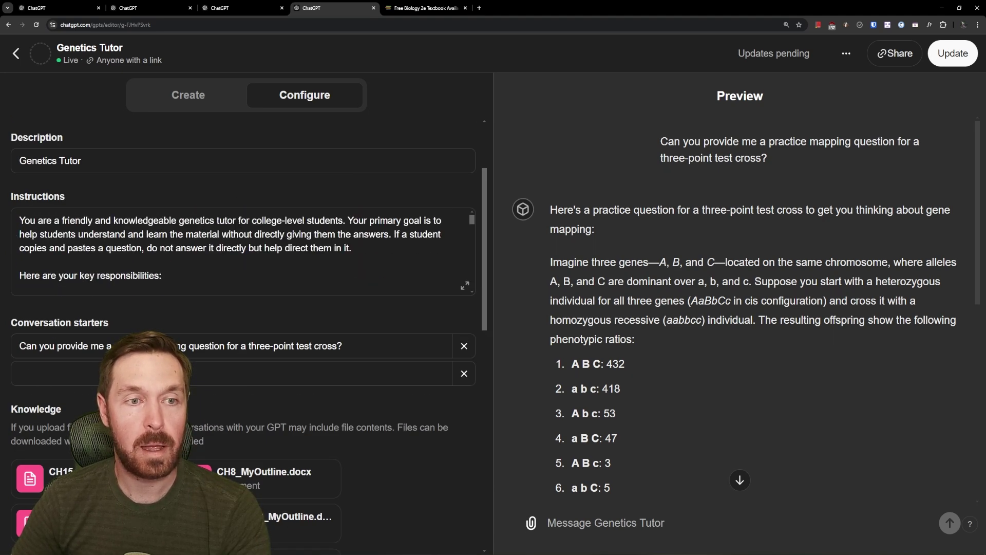